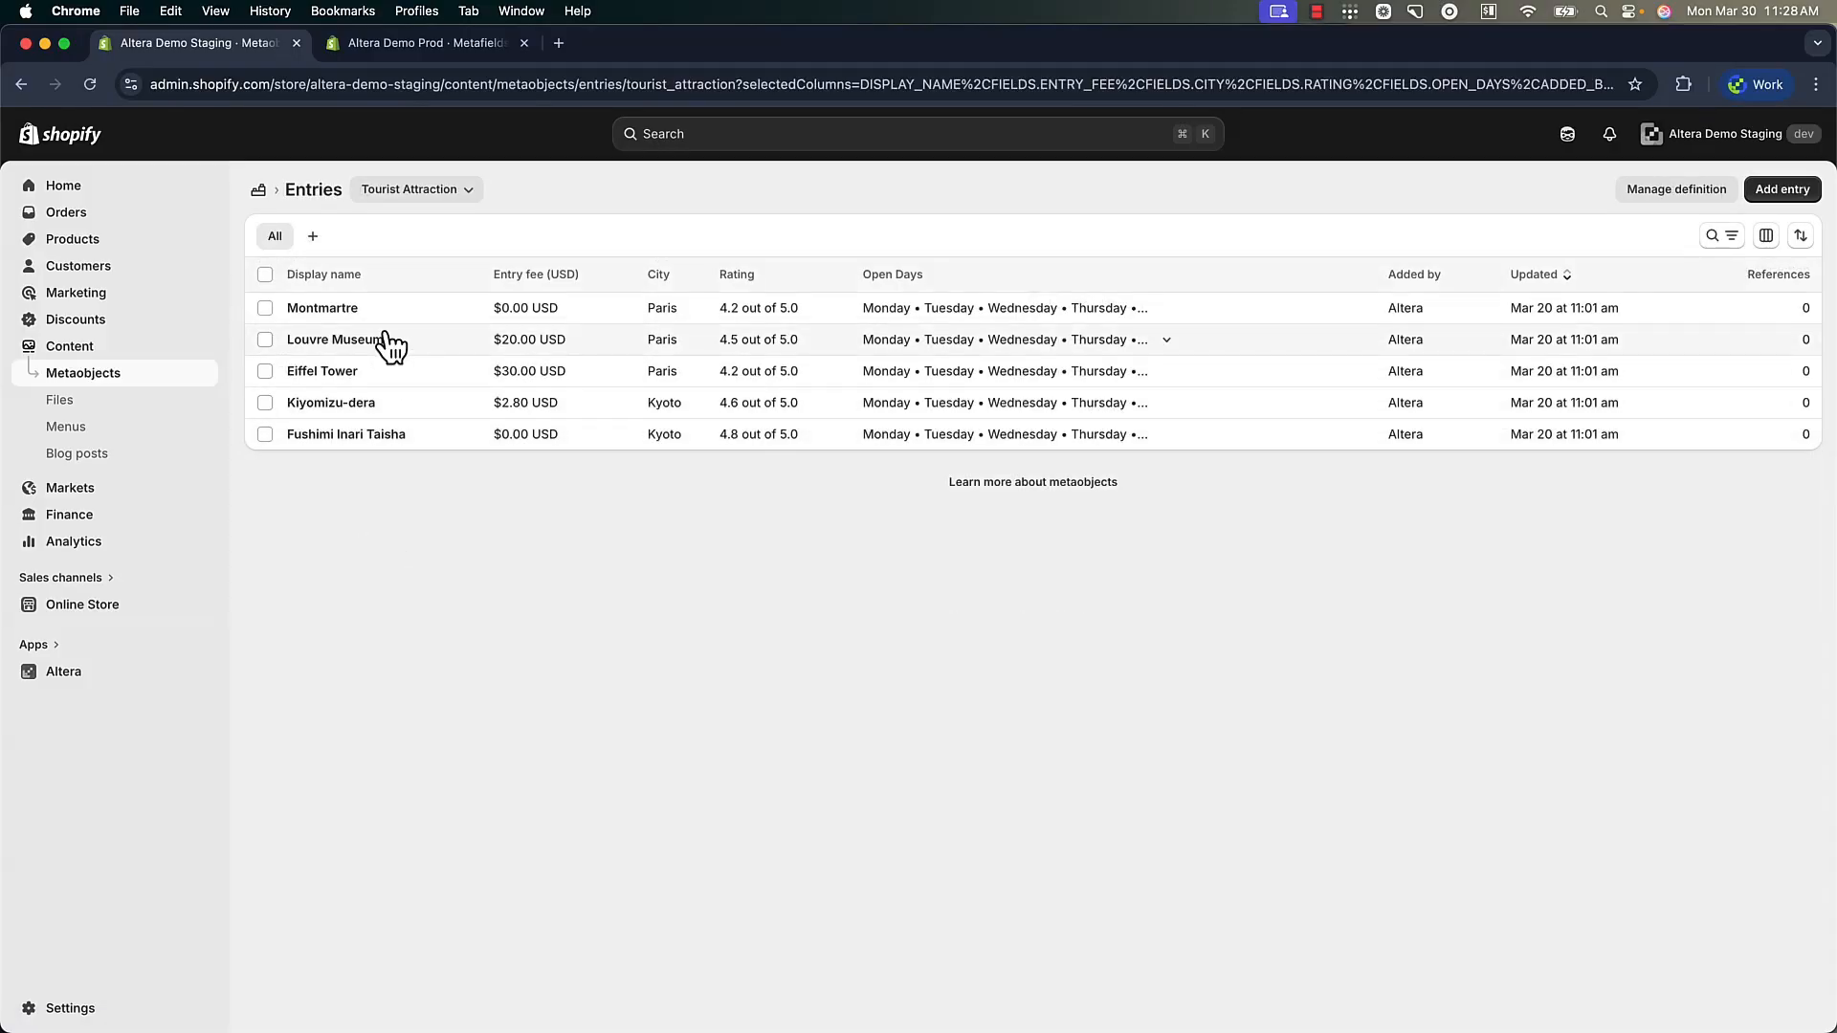
Step: Check the Altera Demo Prod store's metaobjects page and its blank metaobject definition form, and return to the staging store
left_click(469, 53)
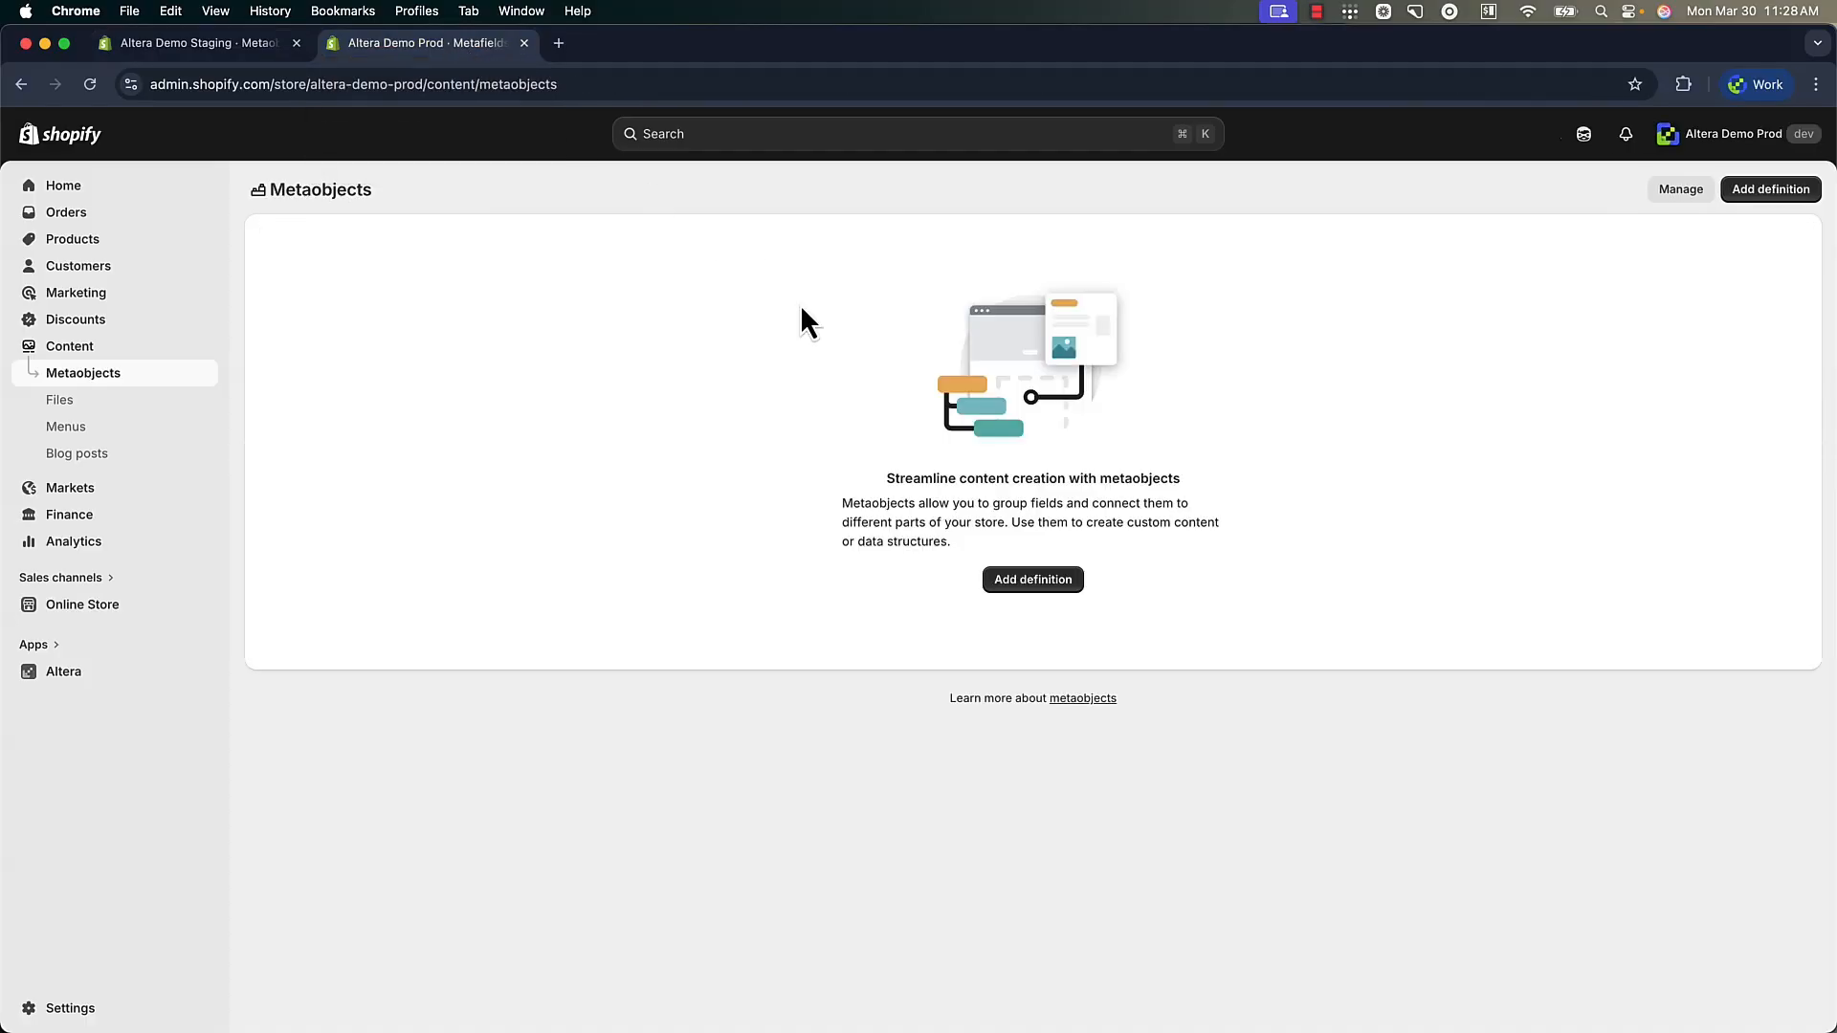
left_click(1014, 580)
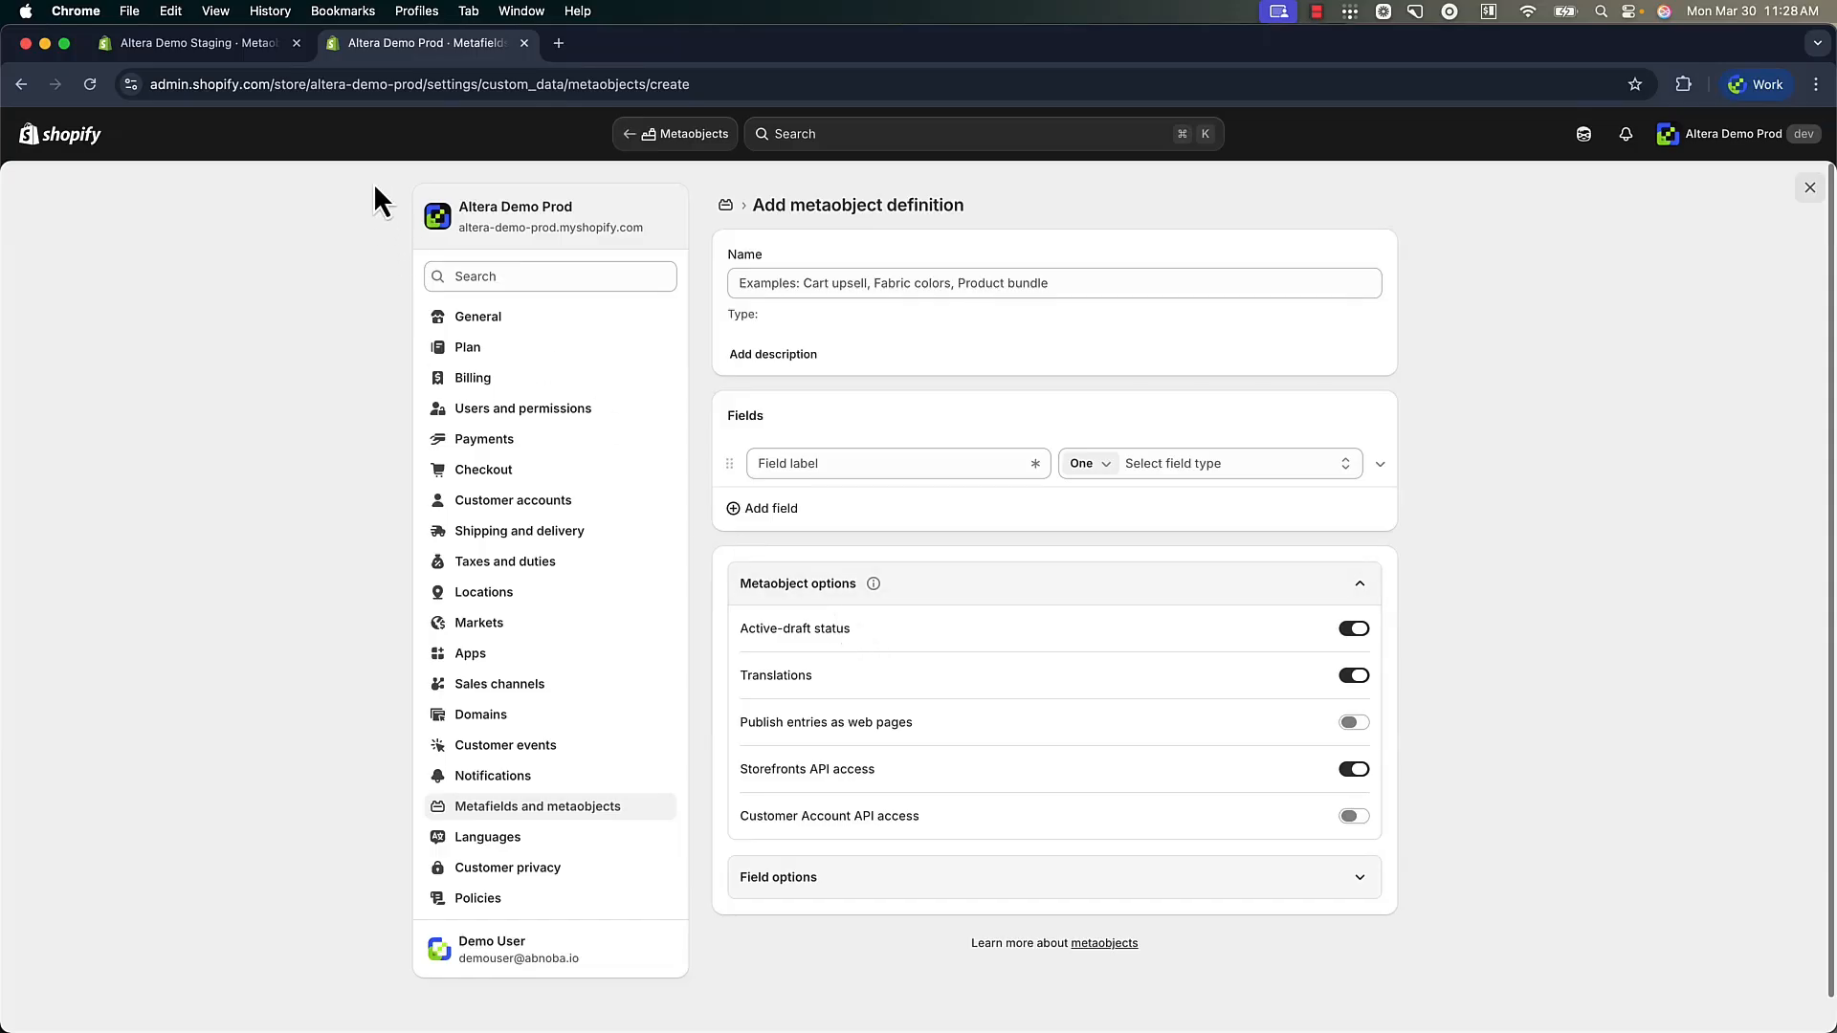
left_click(255, 50)
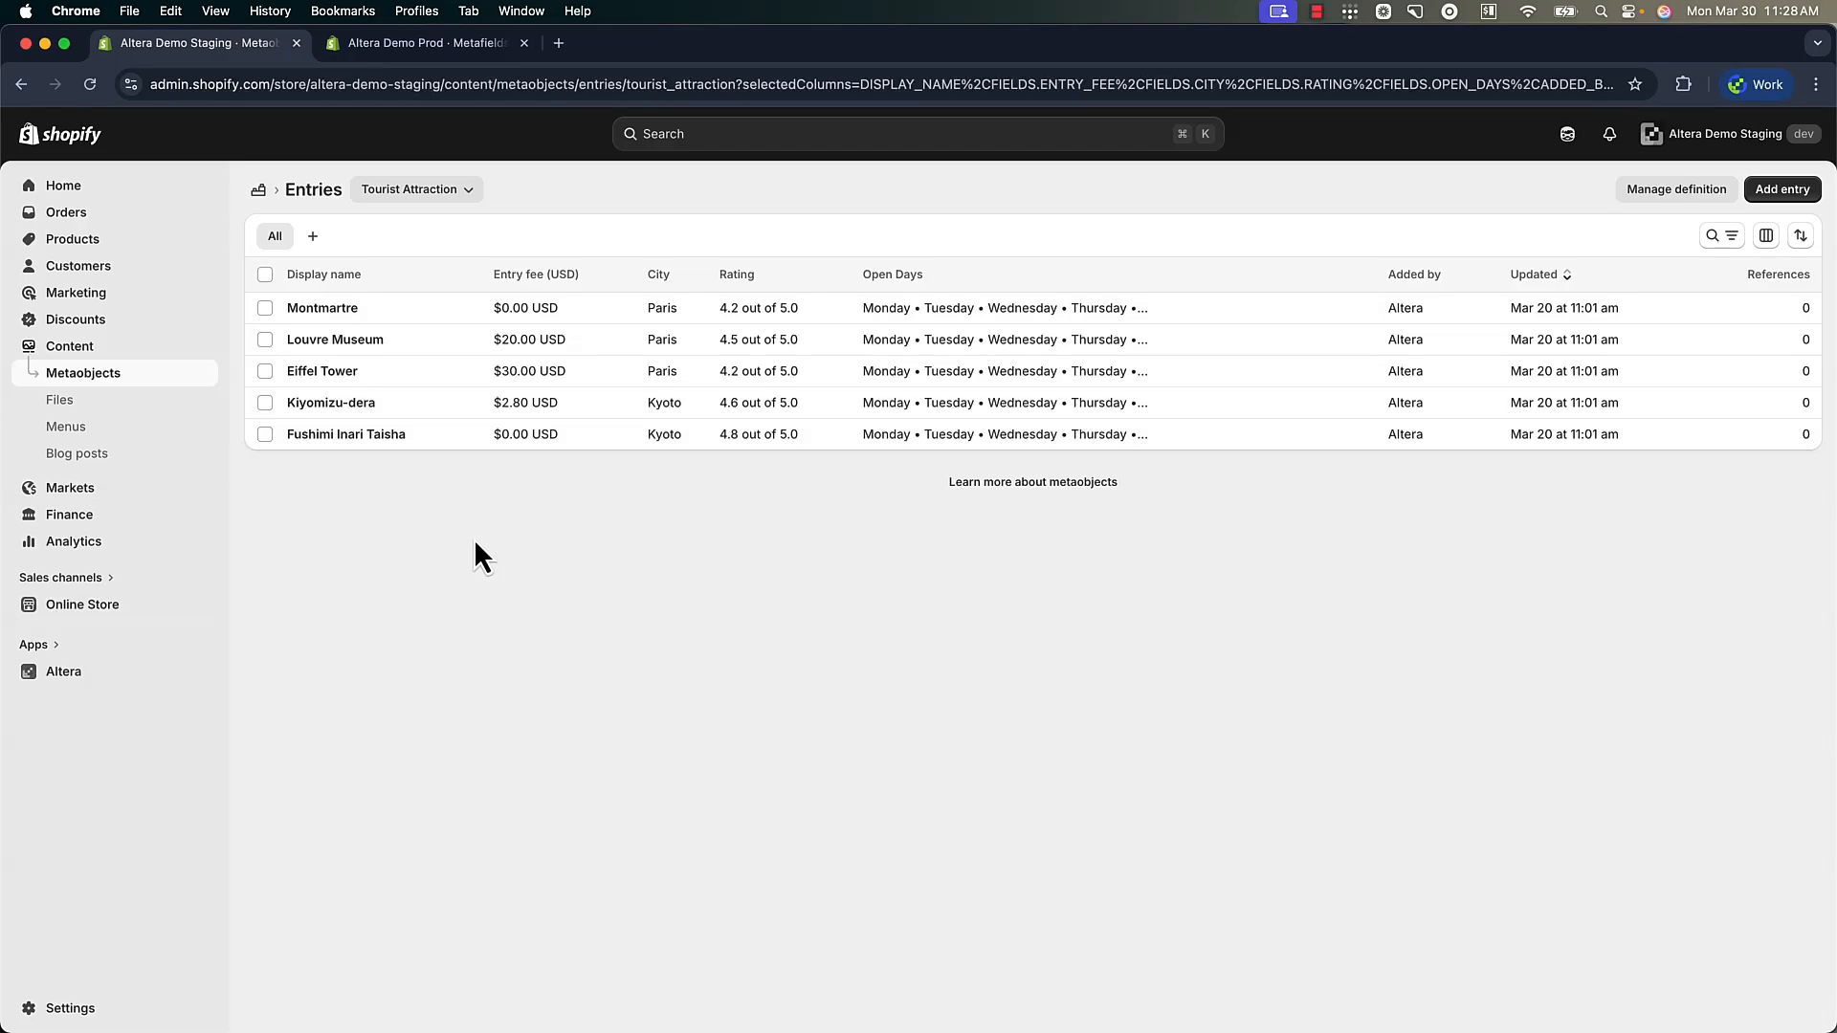
Step: Set up an Altera export of metaobject definitions and translations with Google Sheets as the export location
left_click(51, 676)
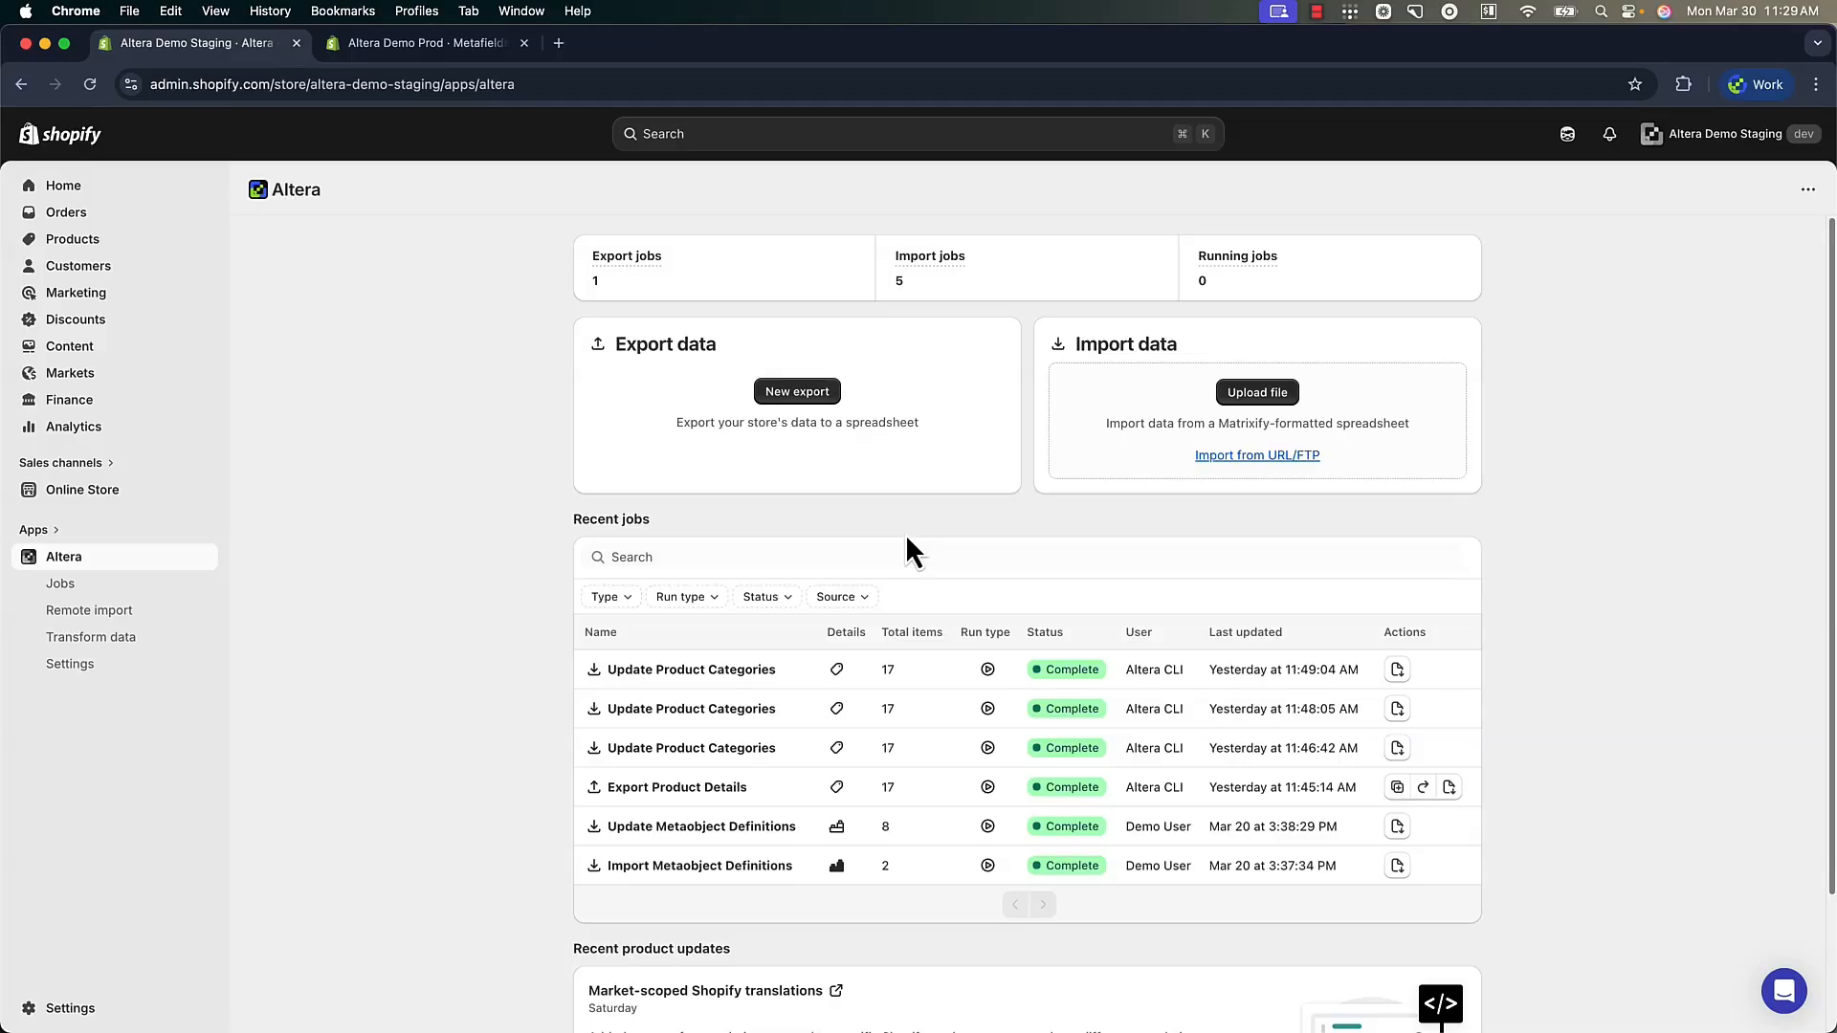
left_click(832, 402)
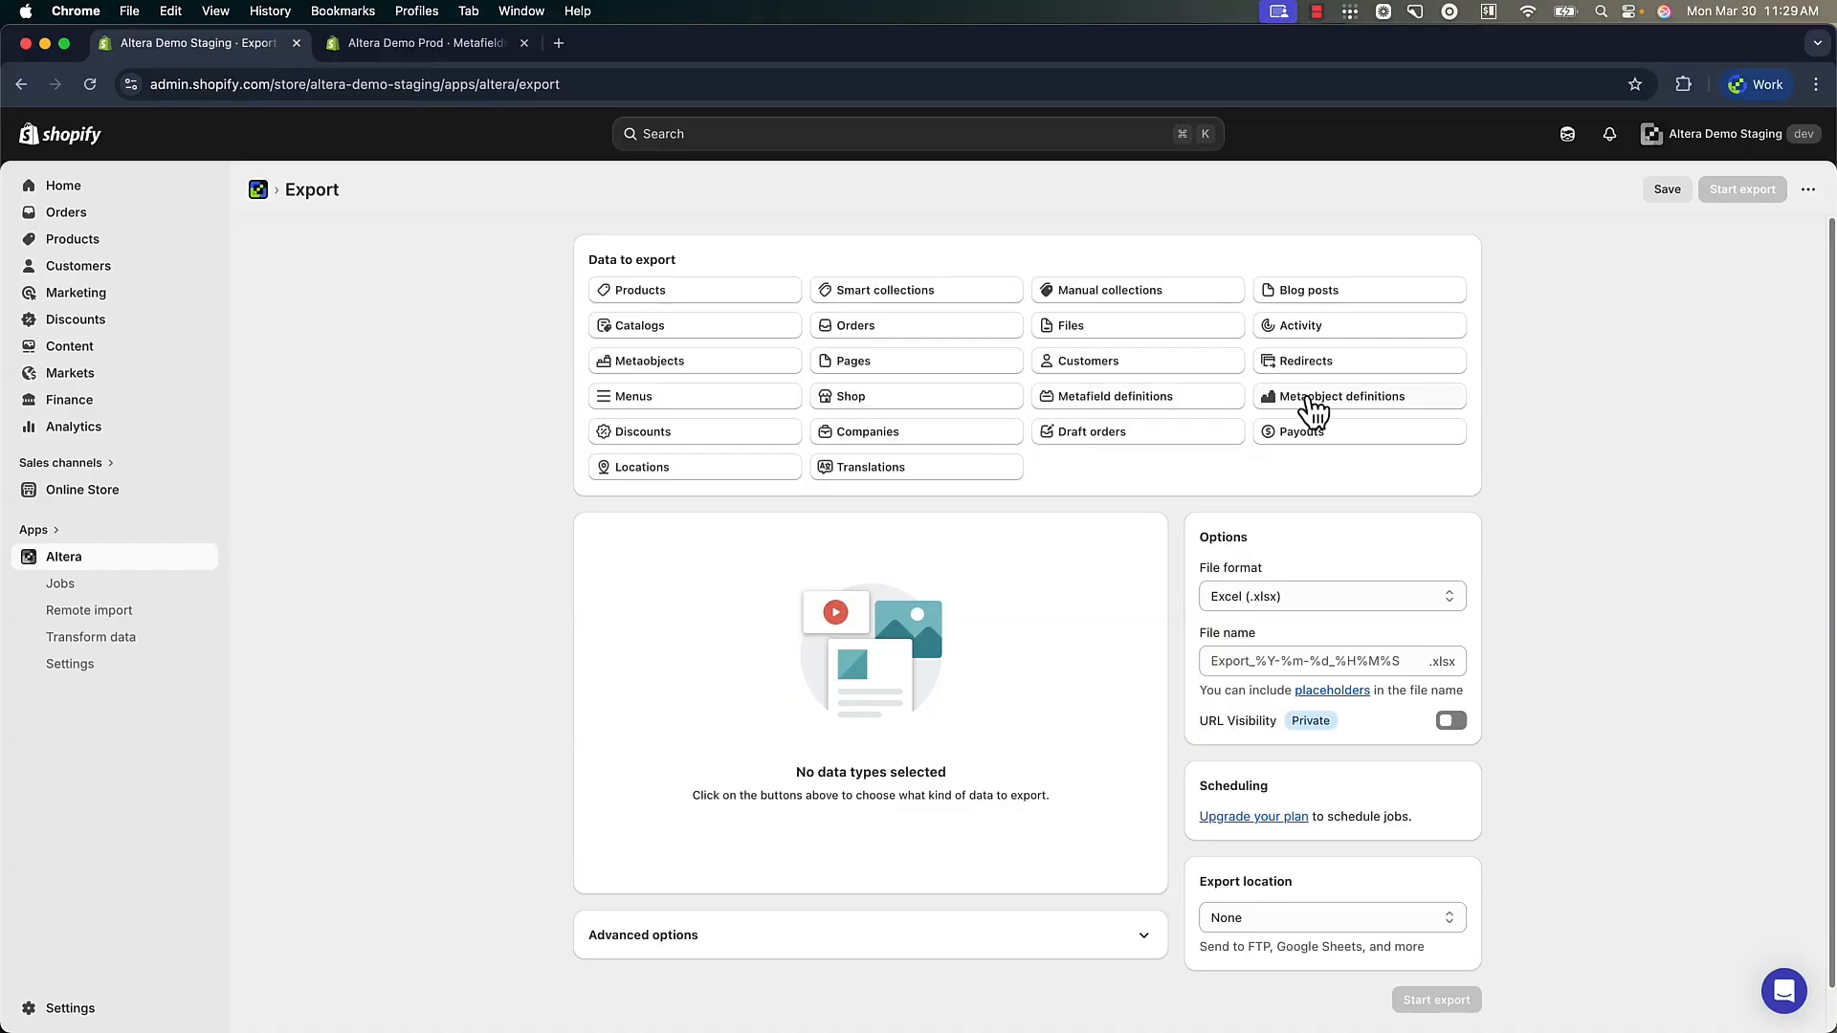
left_click(1312, 402)
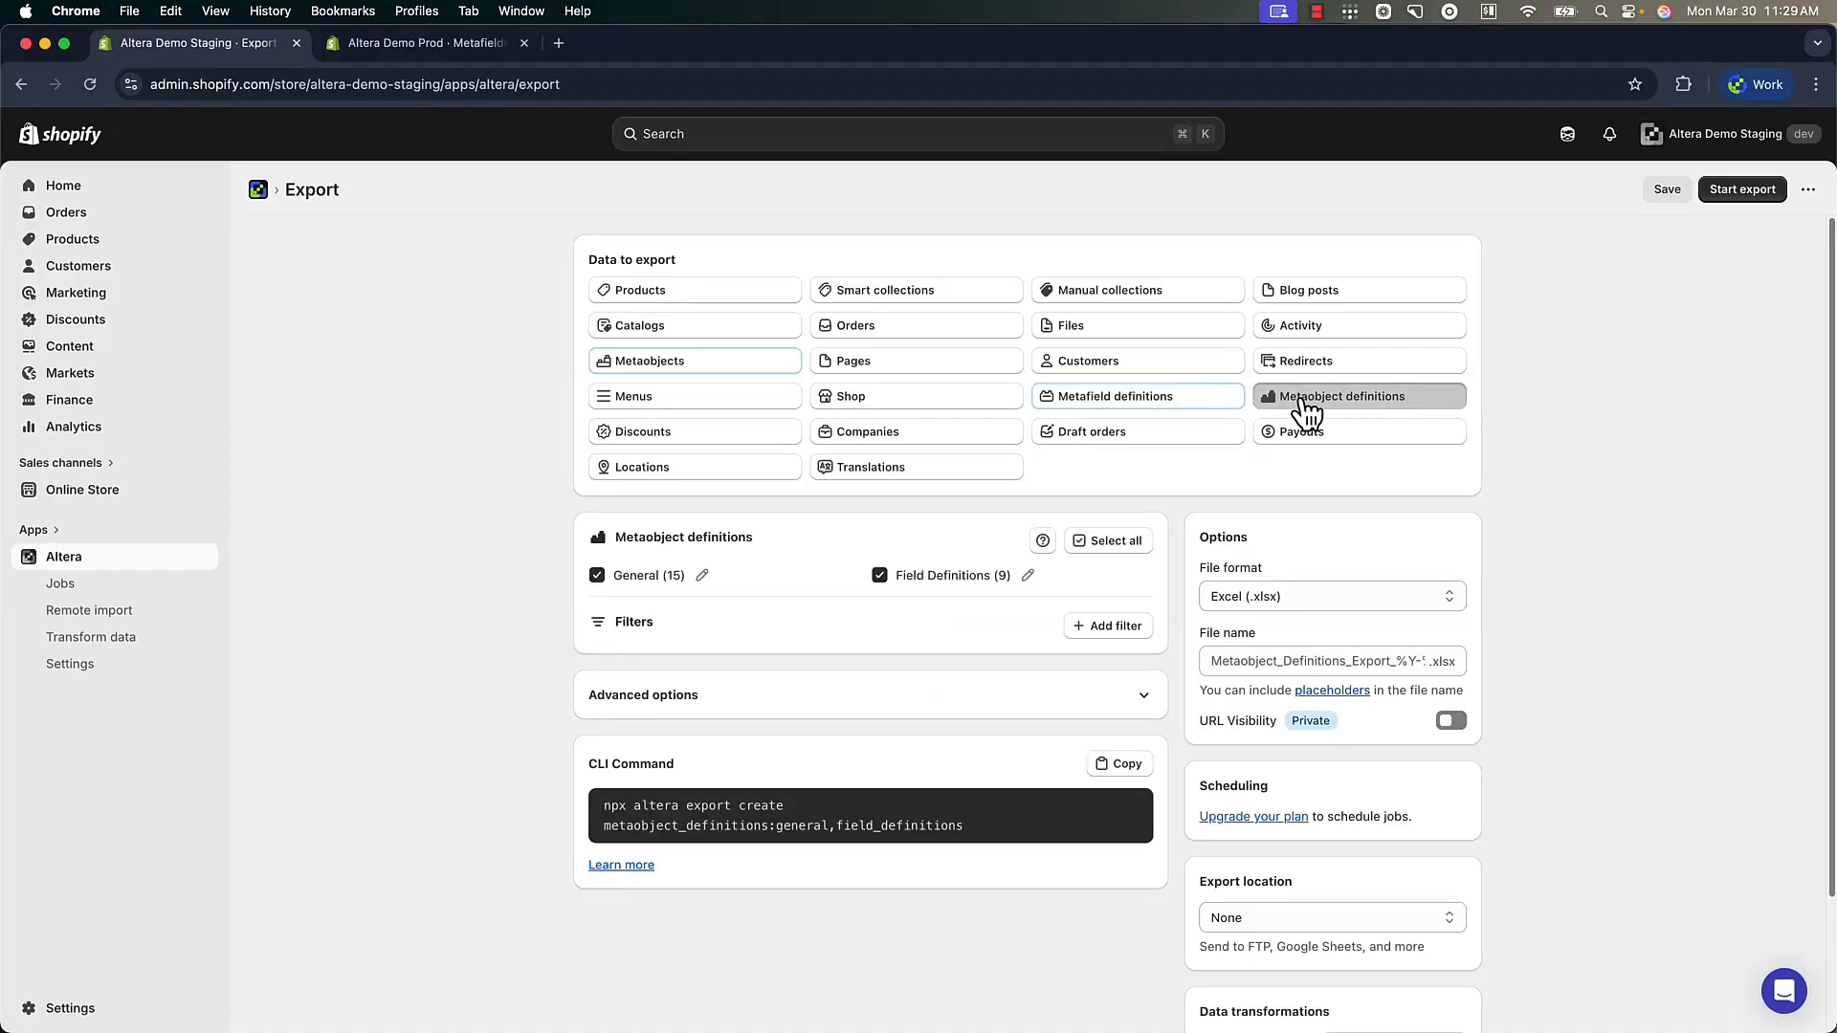
left_click(971, 469)
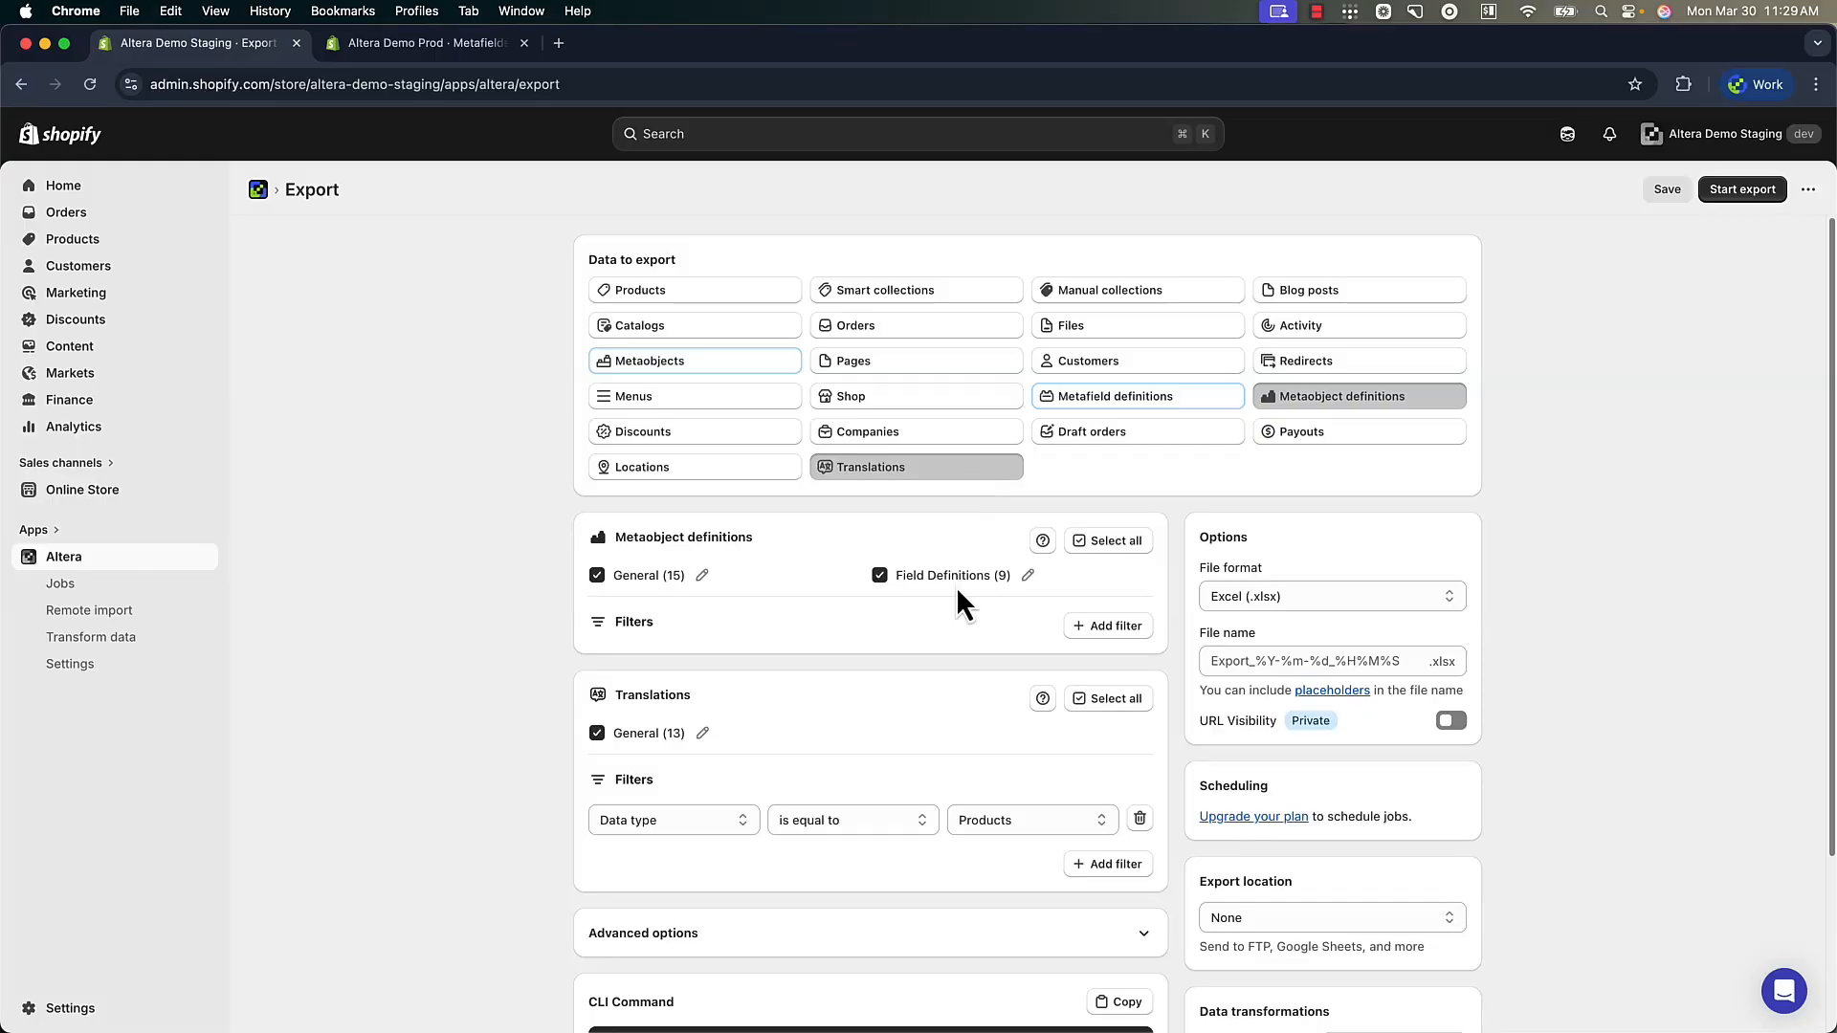
scroll(956, 587, "down", 3)
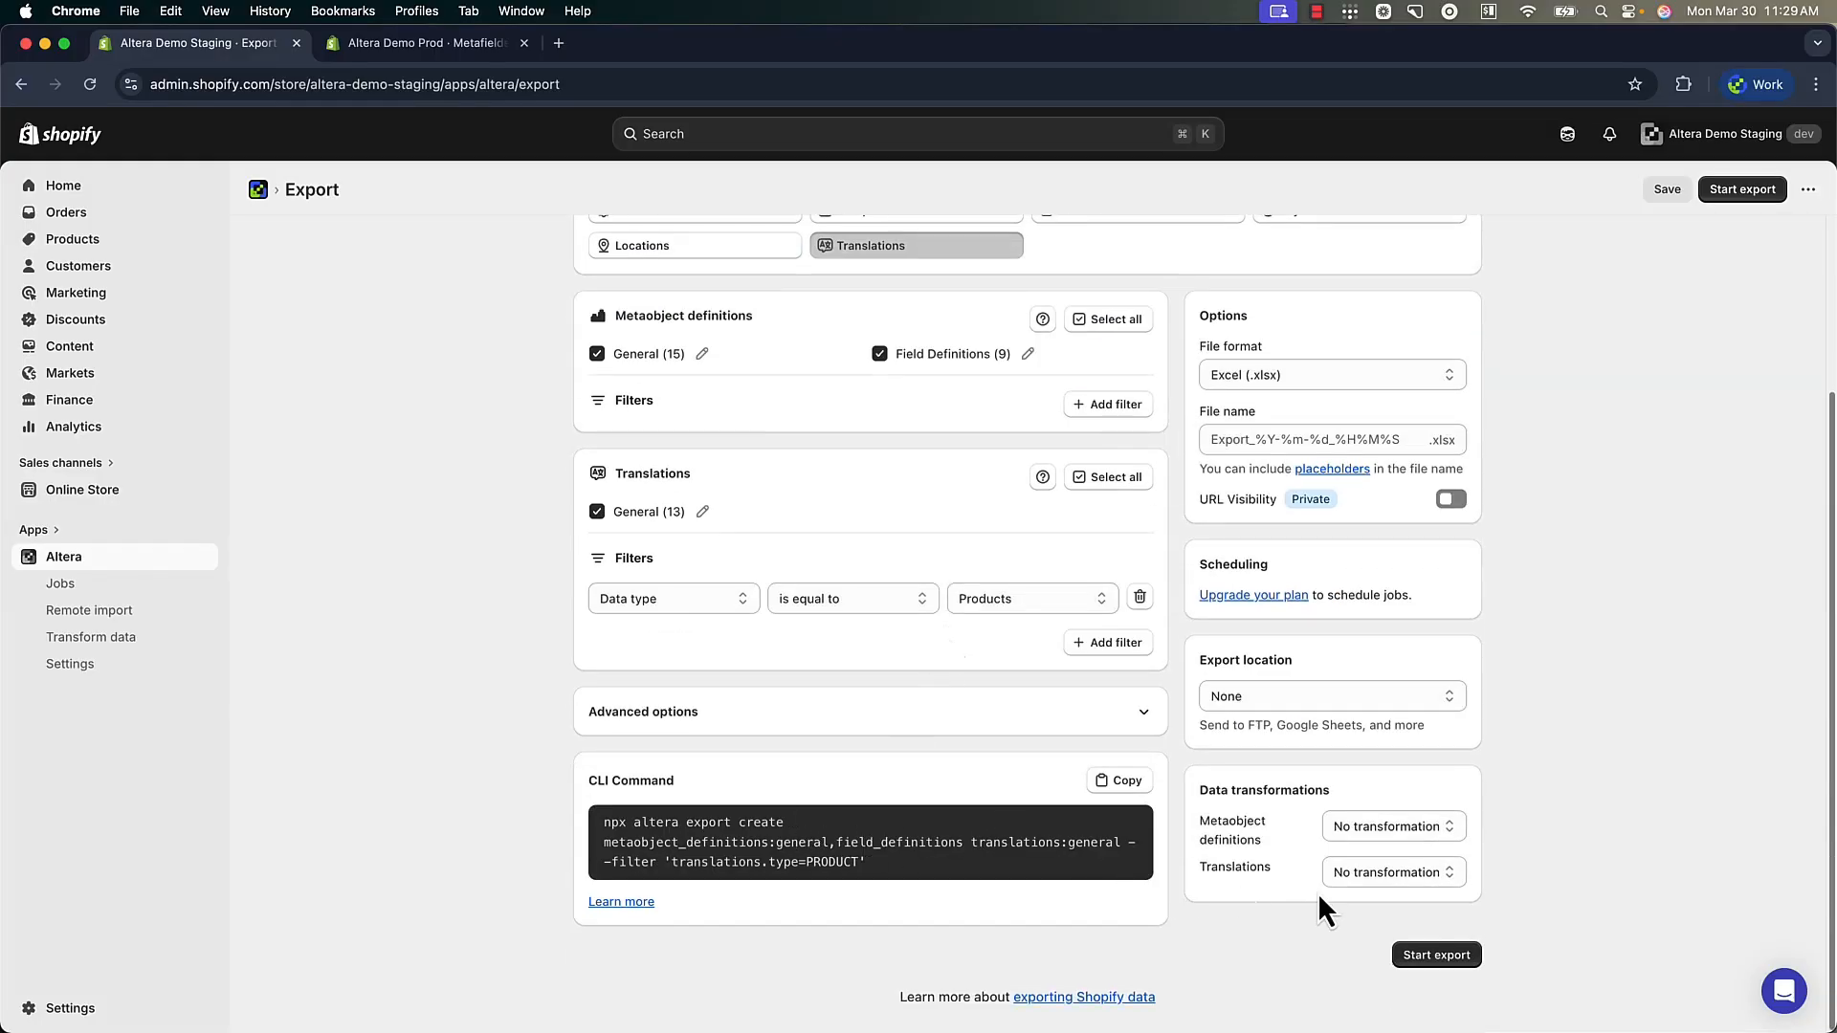
left_click(1358, 696)
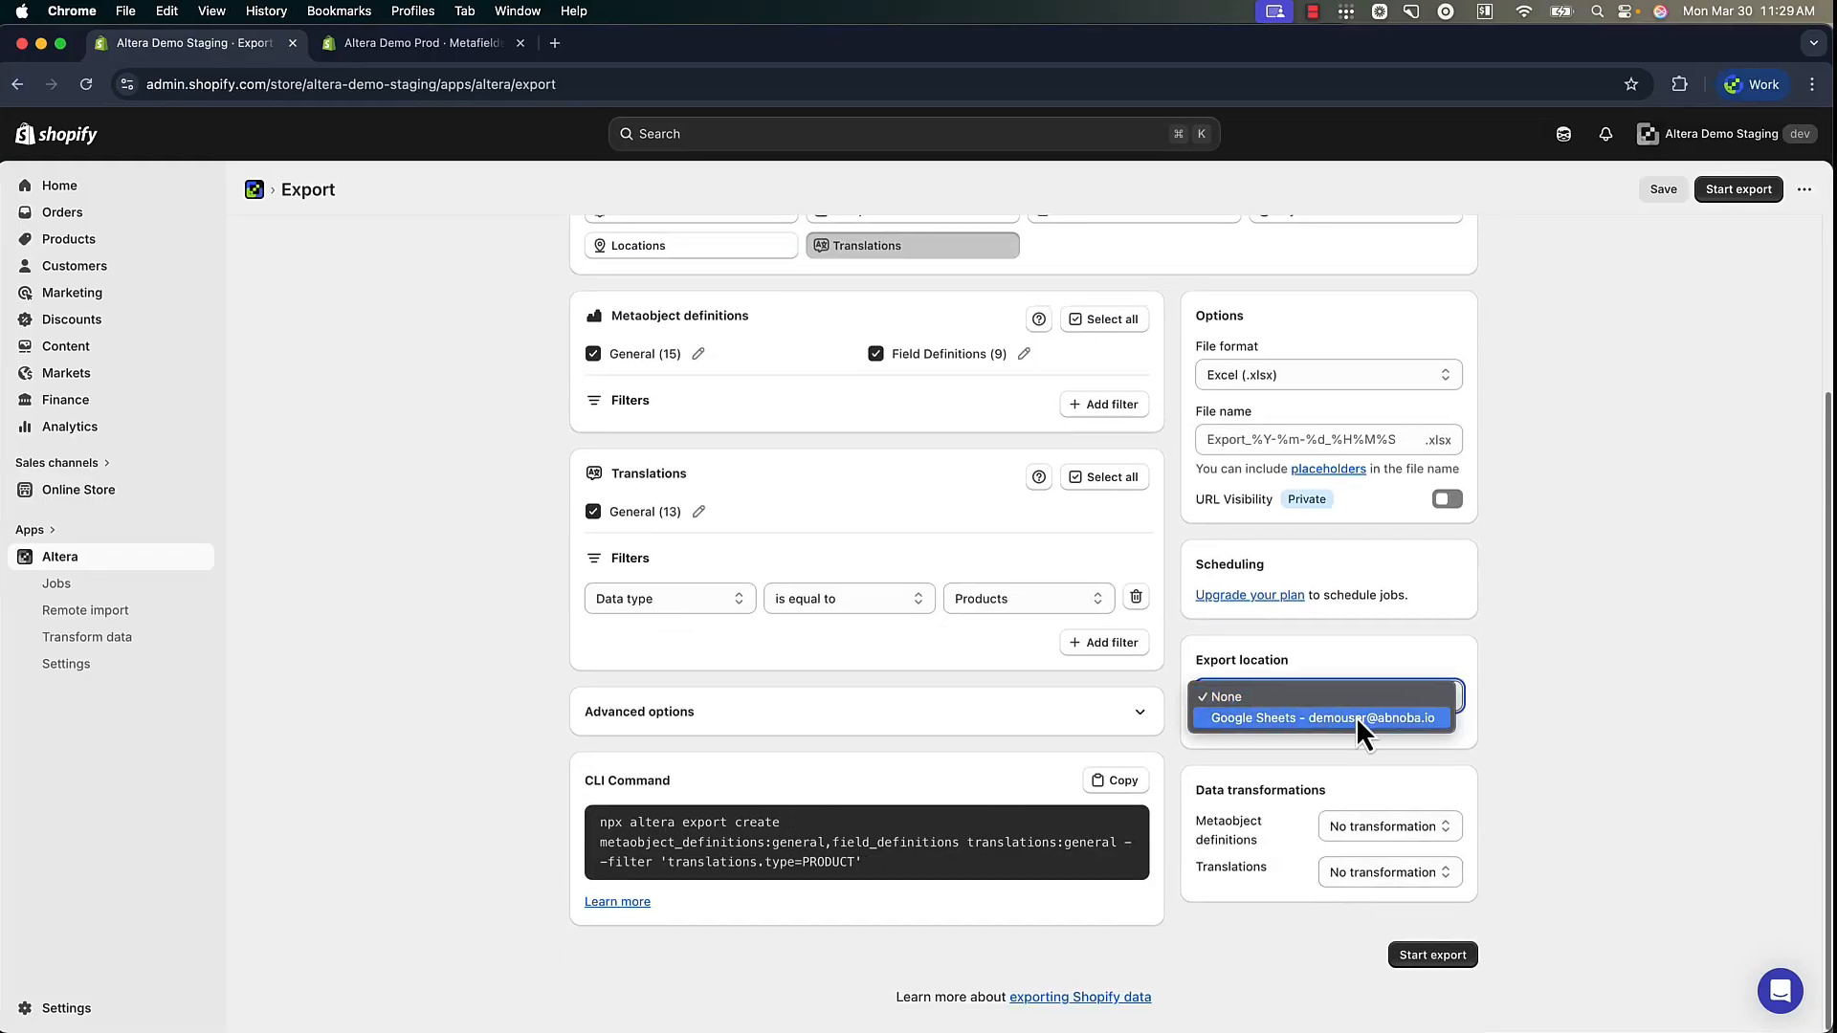
left_click(1356, 715)
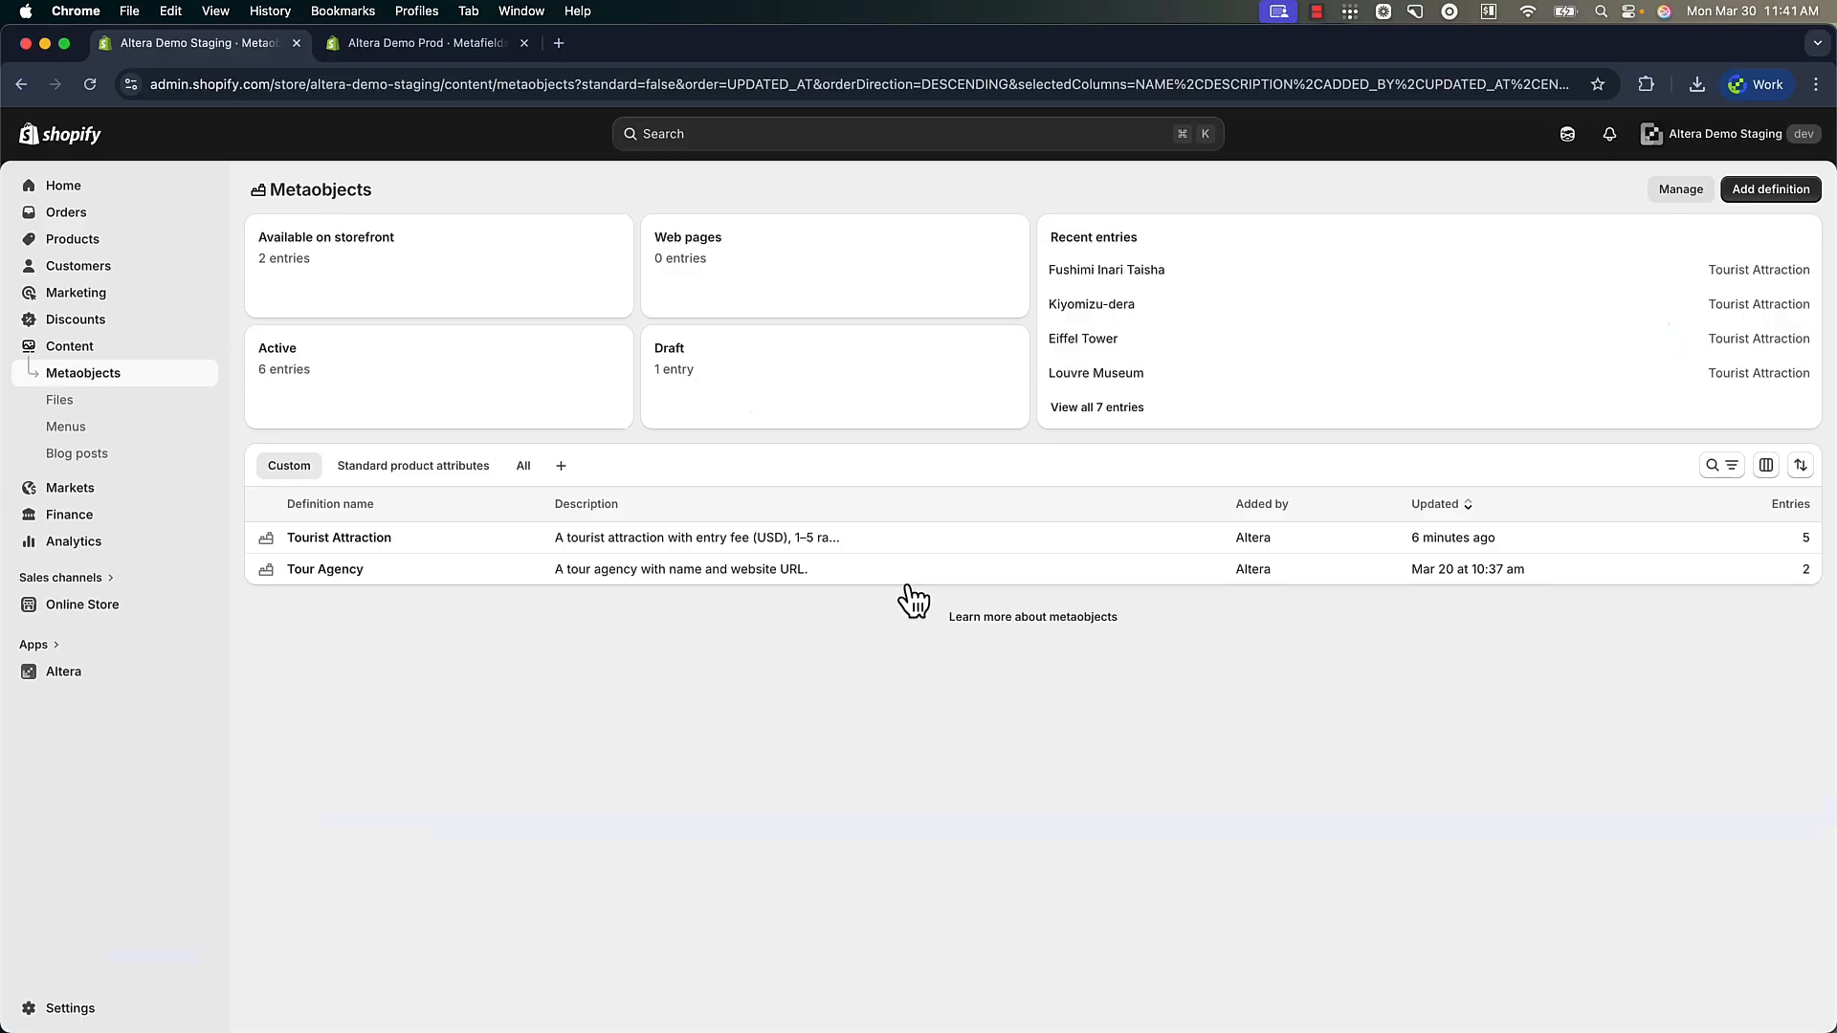
Step: Open the Fushimi Inari Taisha entry of the Tourist Attraction metaobject to view its fields
left_click(379, 541)
left_click(380, 309)
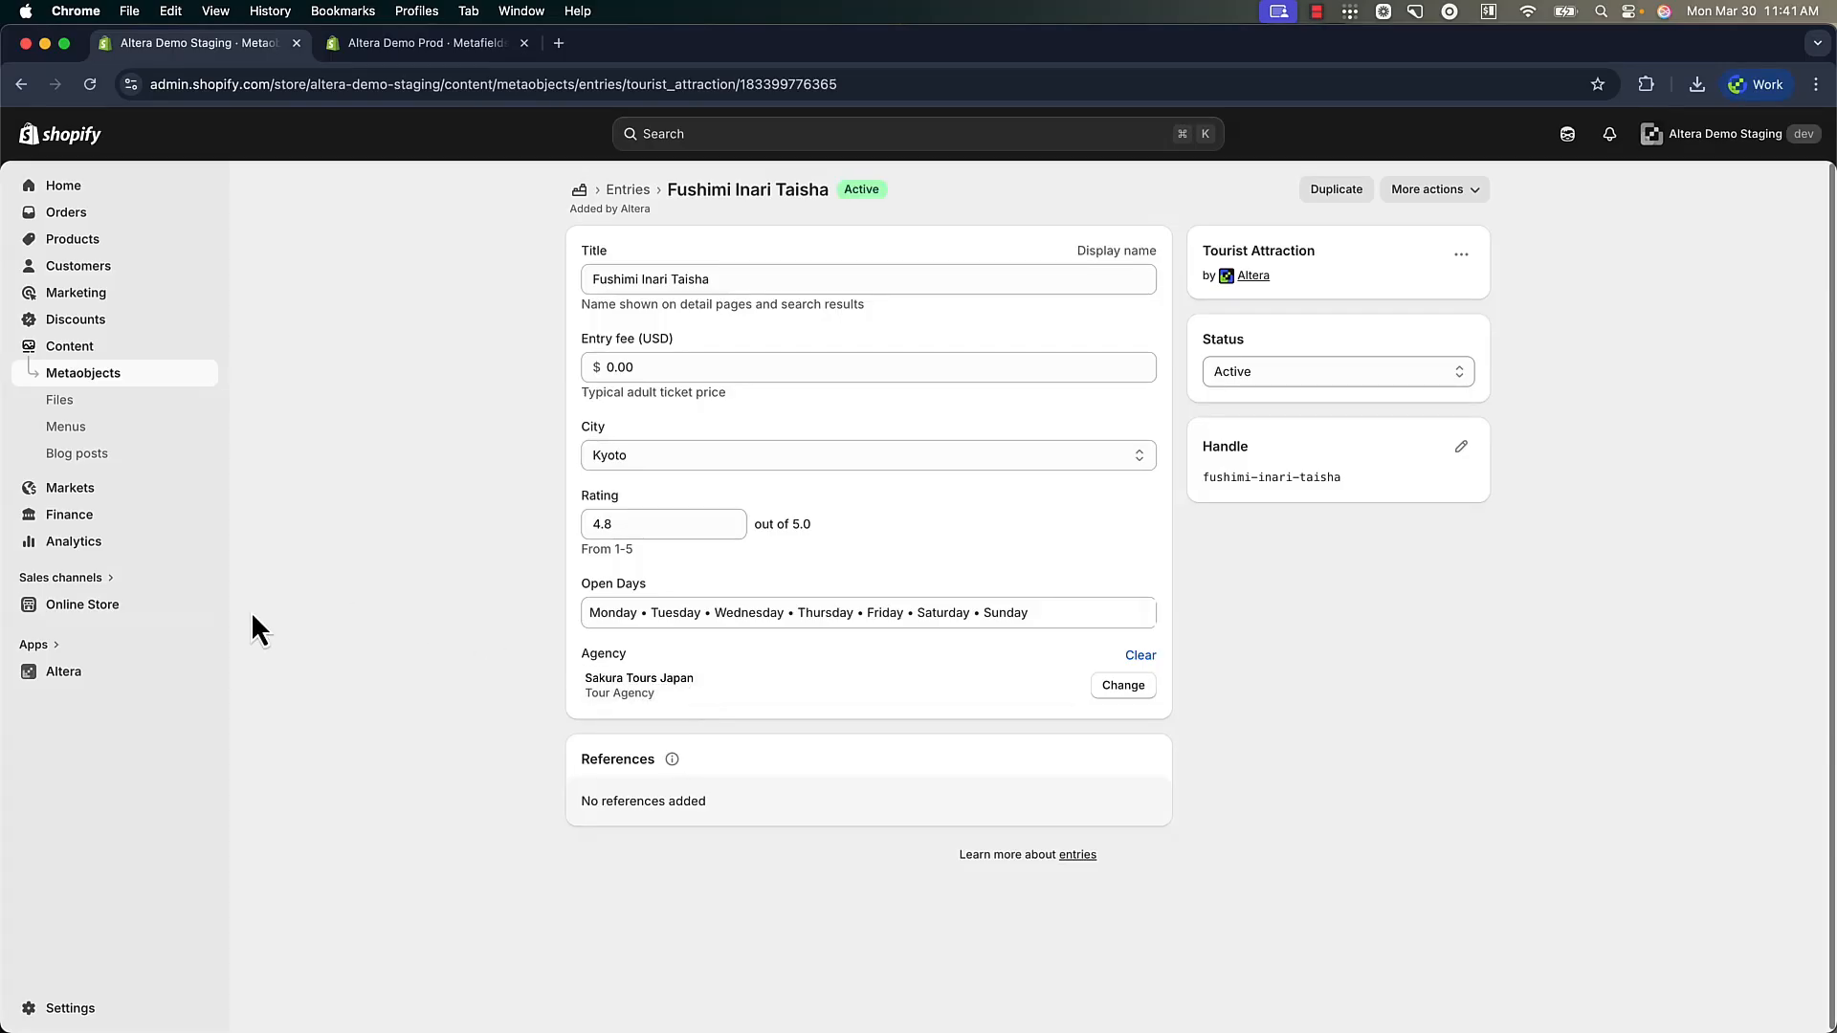
Step: Create a new Altera export in the staging store with Metaobject definitions as the data to export
left_click(89, 674)
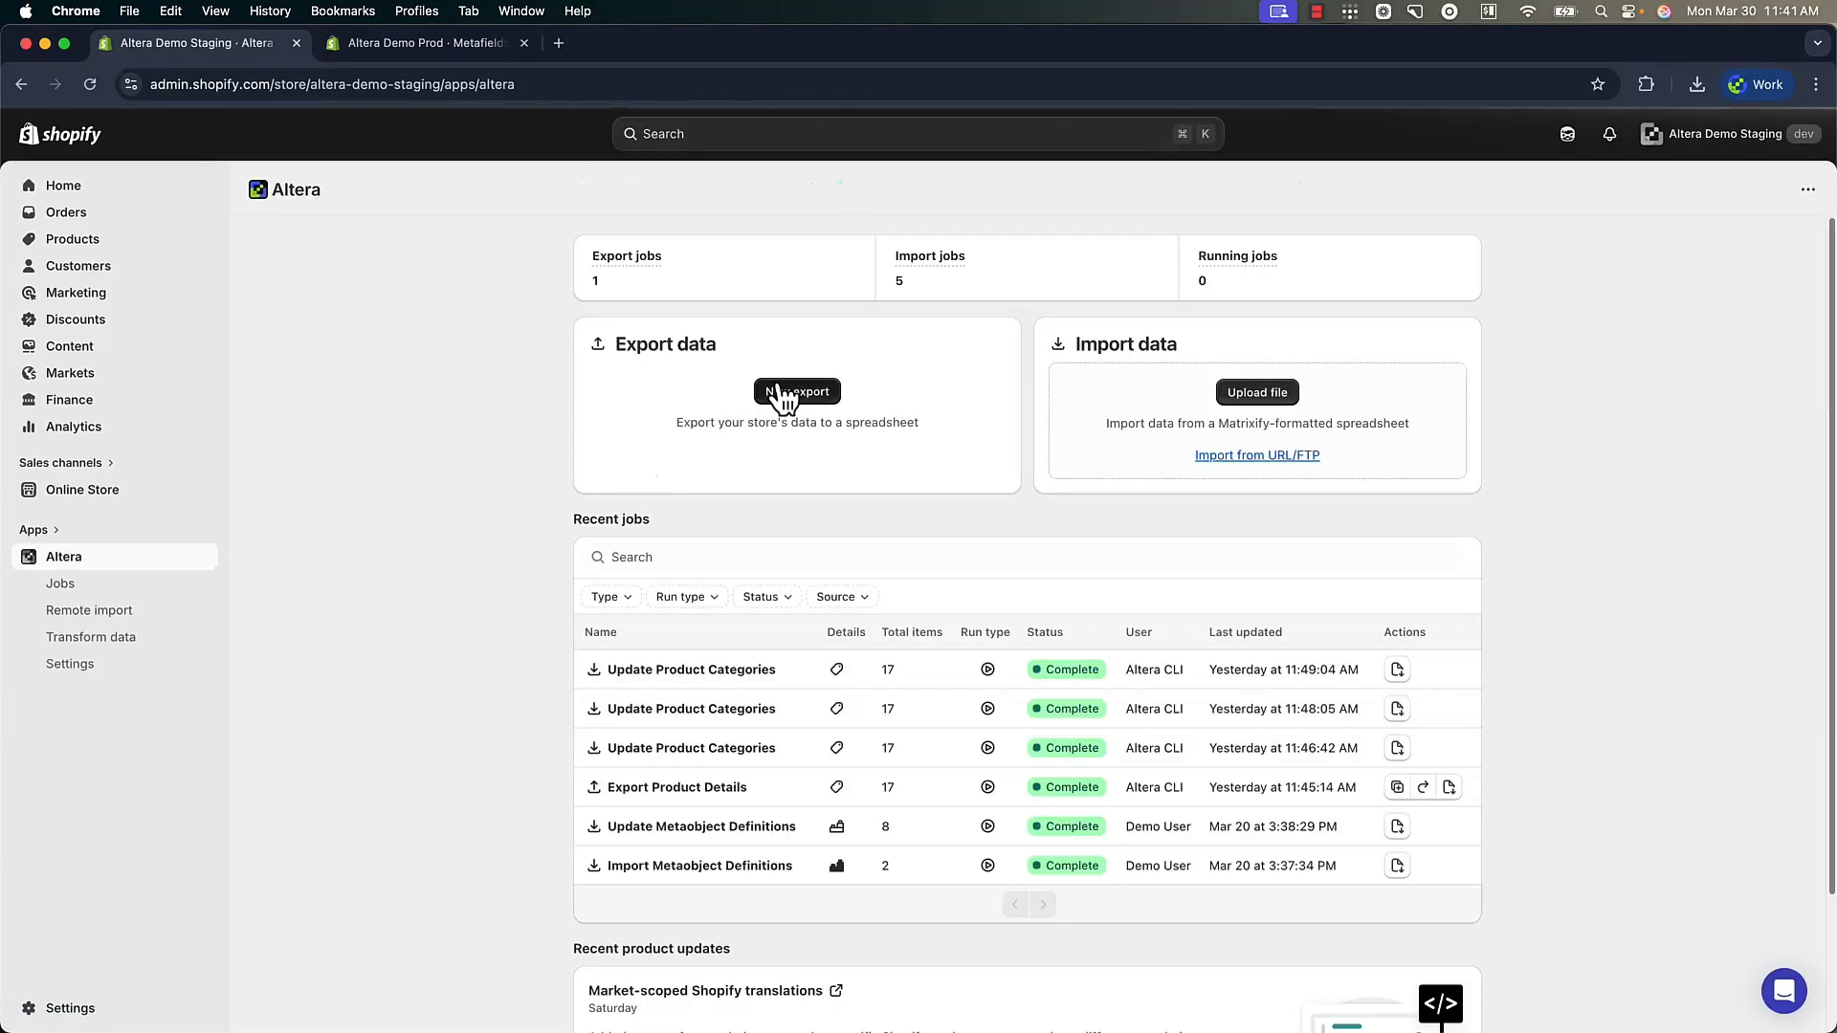
left_click(793, 394)
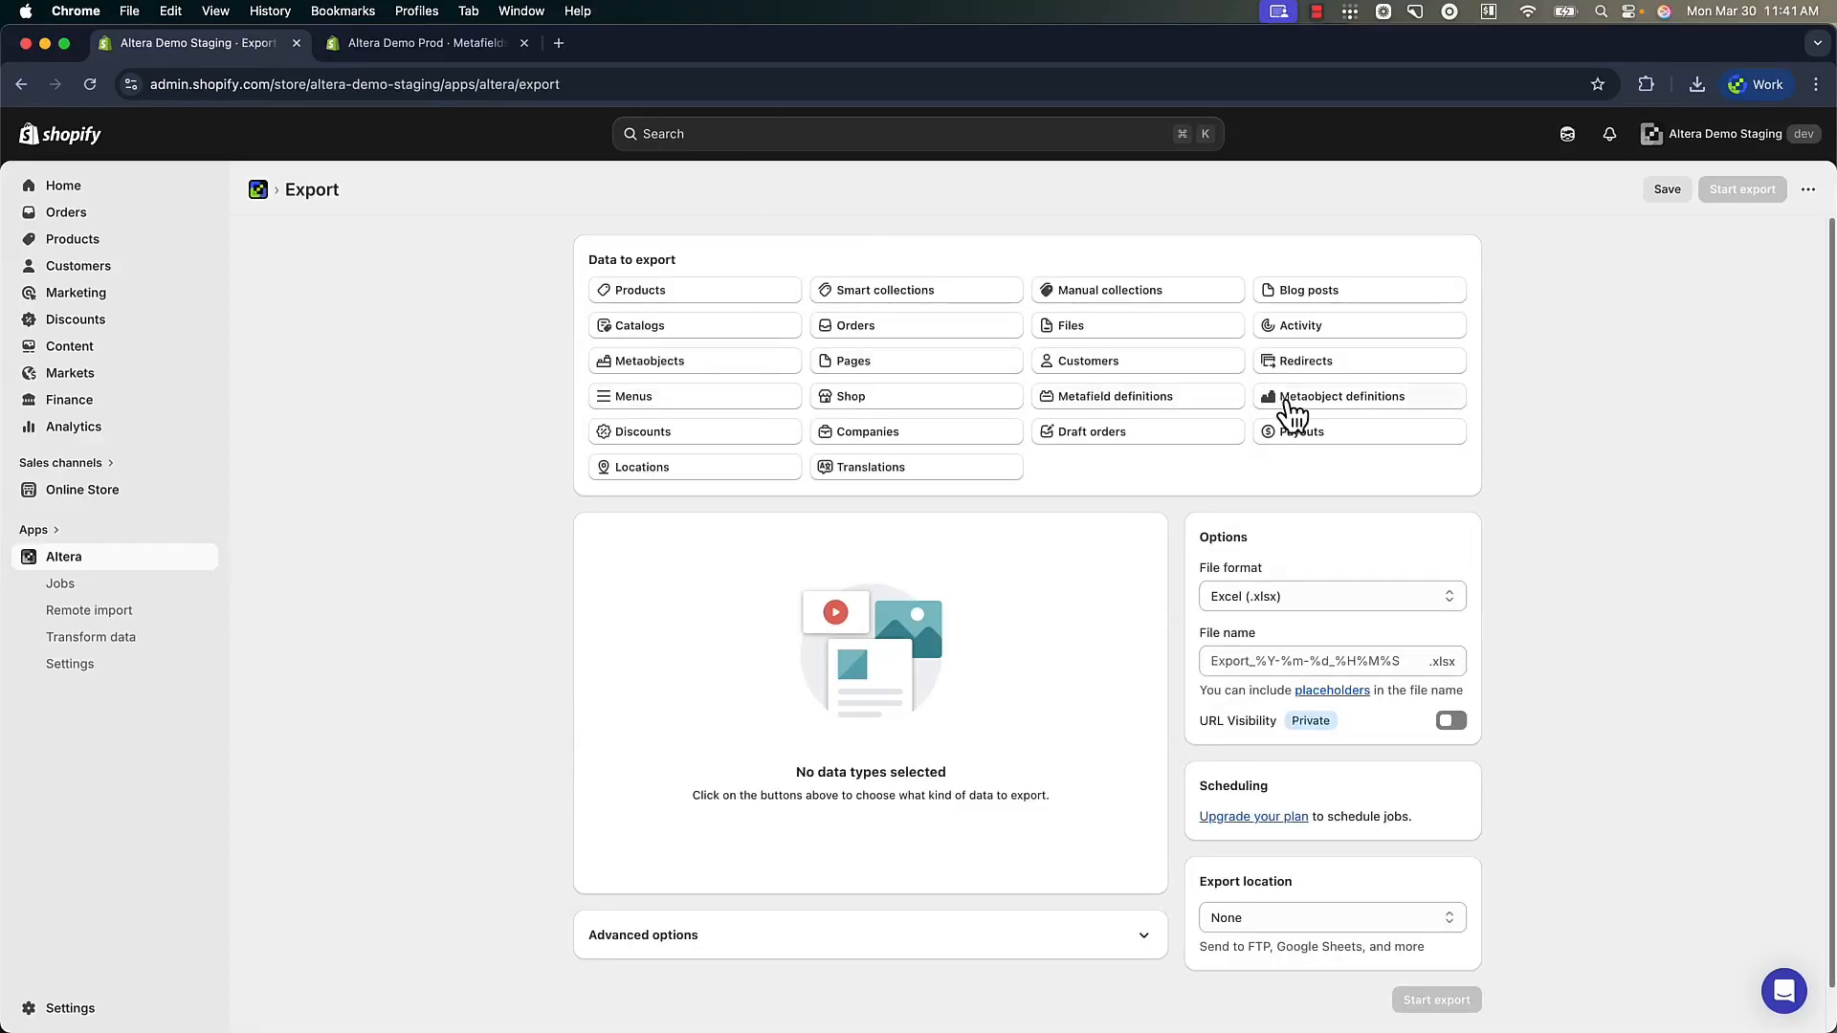
left_click(1287, 400)
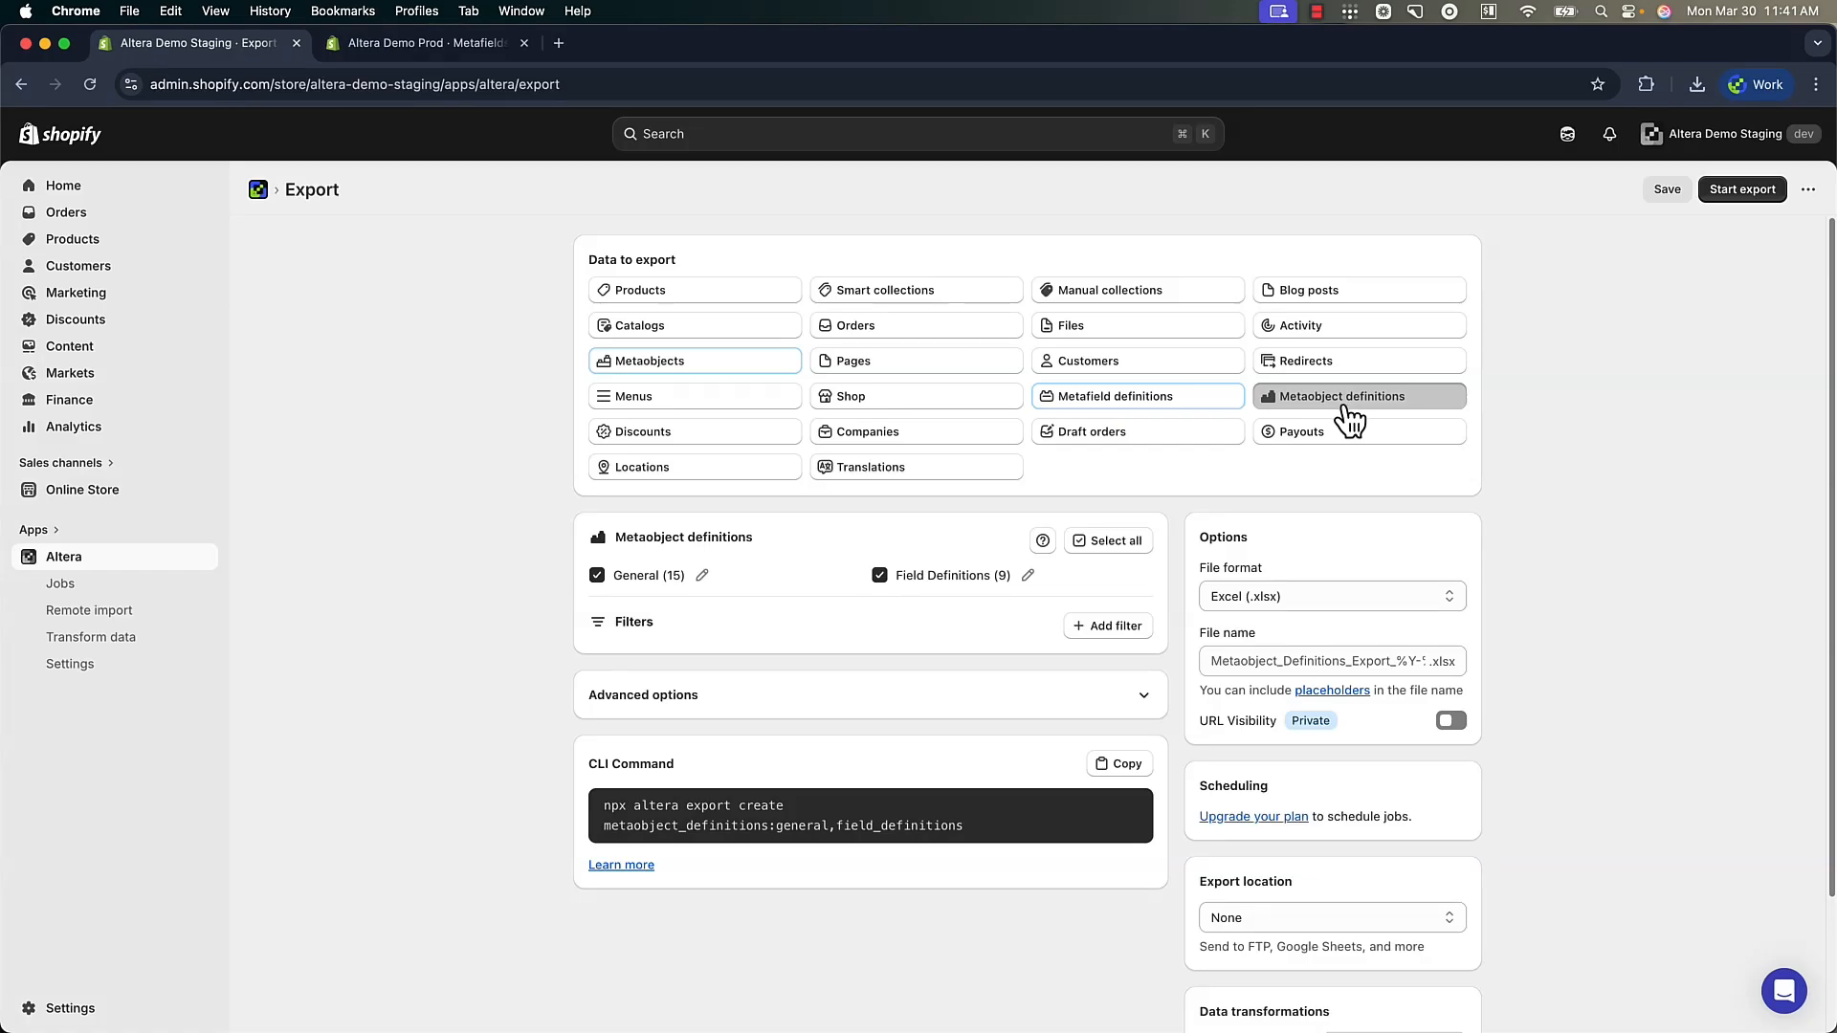
Step: Filter the metaobject definitions by type equal to any of tour_agency and tourist_attraction
left_click(1108, 627)
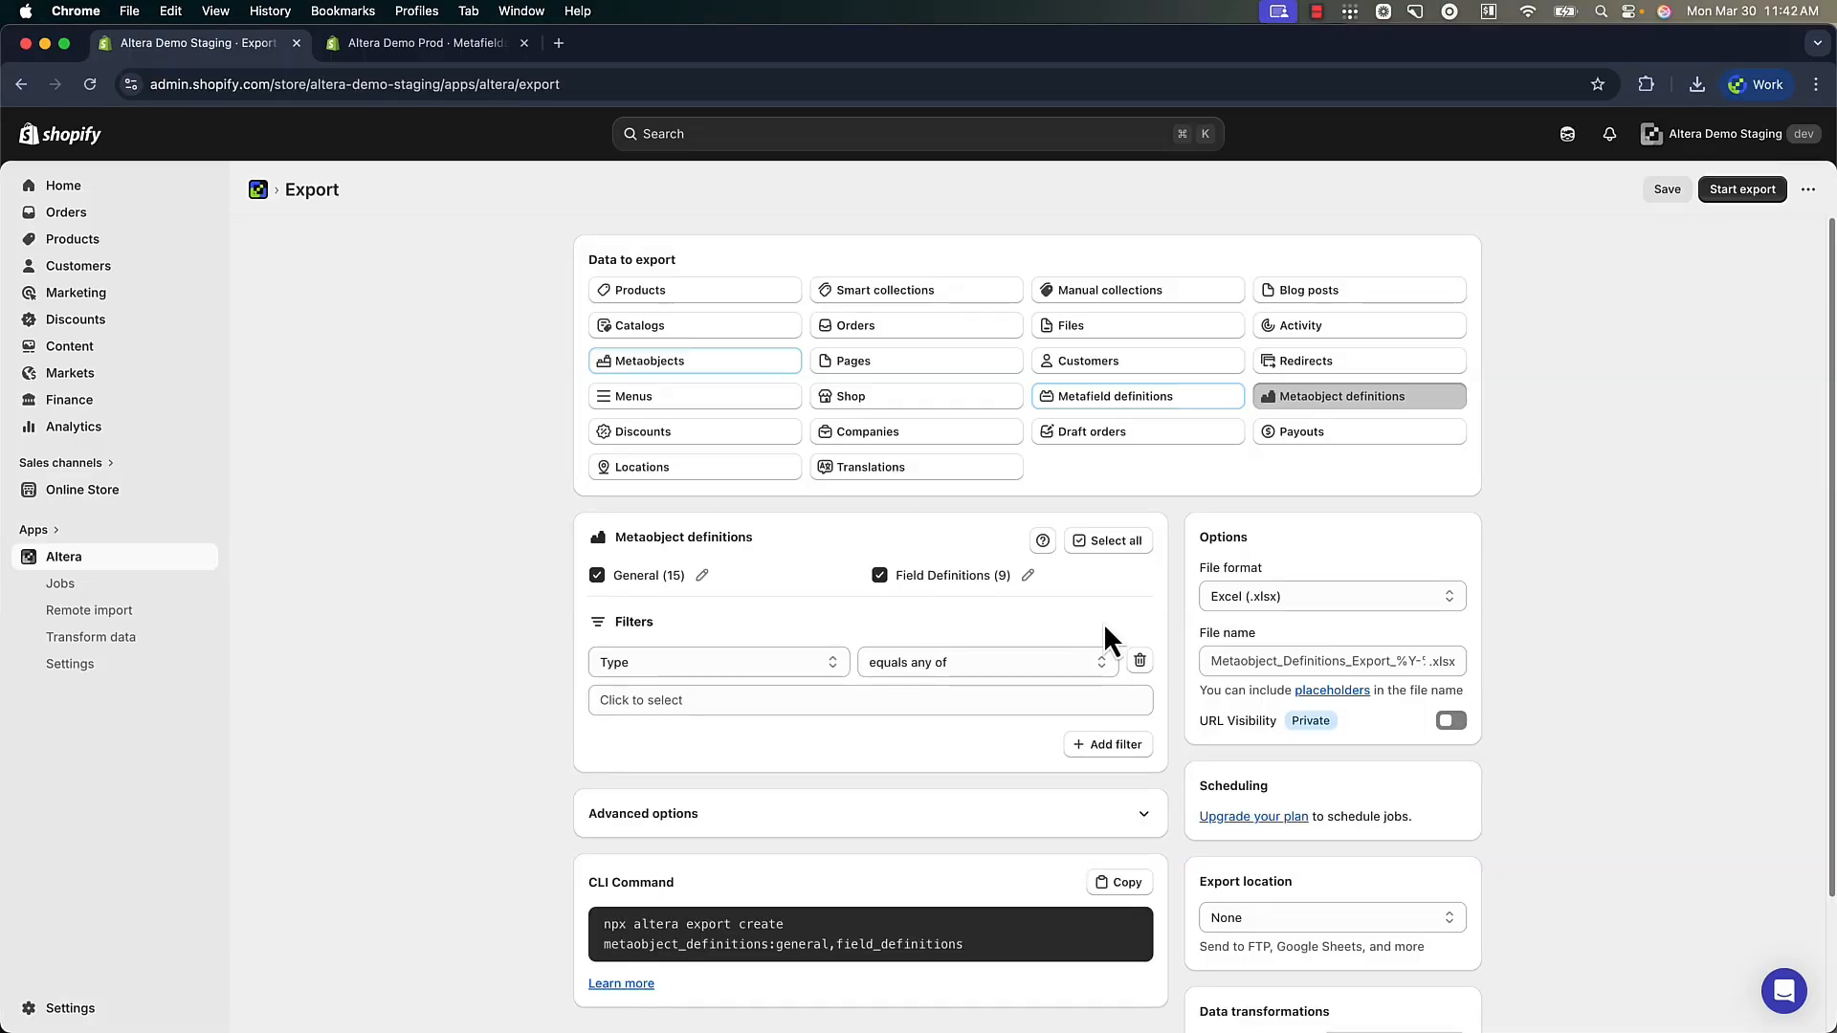
left_click(835, 702)
left_click(695, 783)
left_click(682, 848)
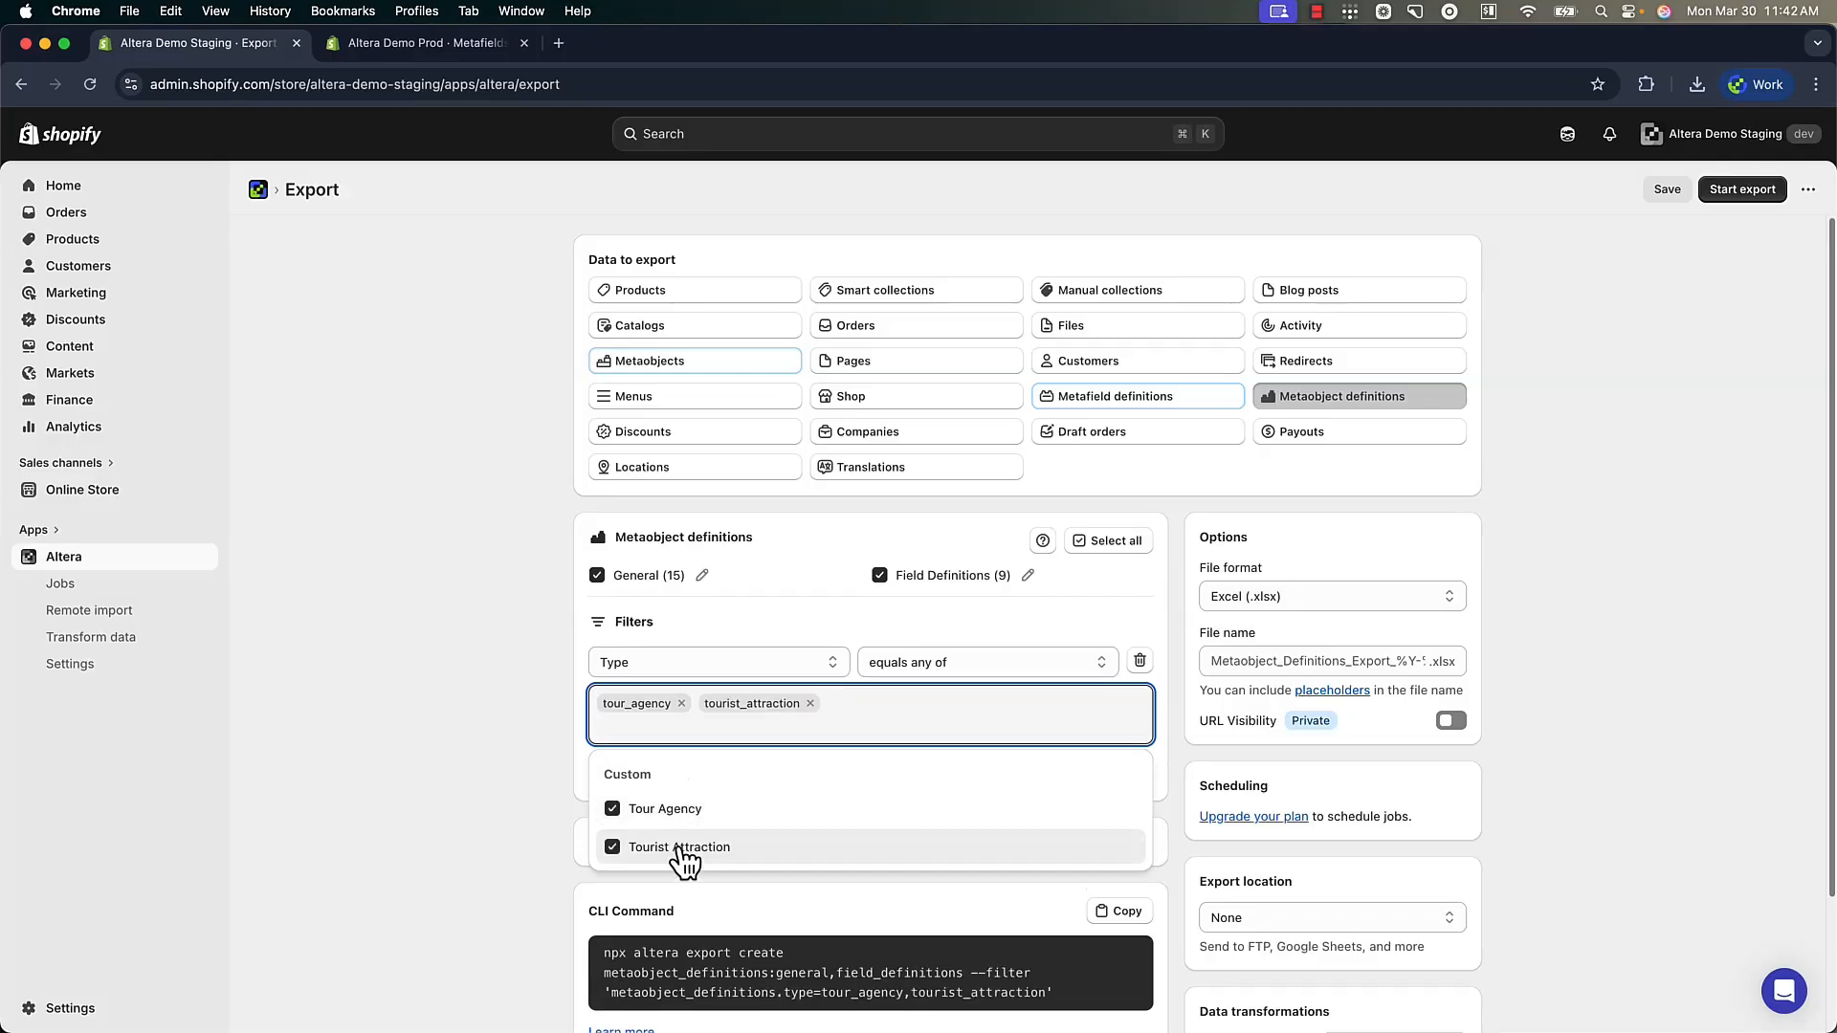
left_click(486, 729)
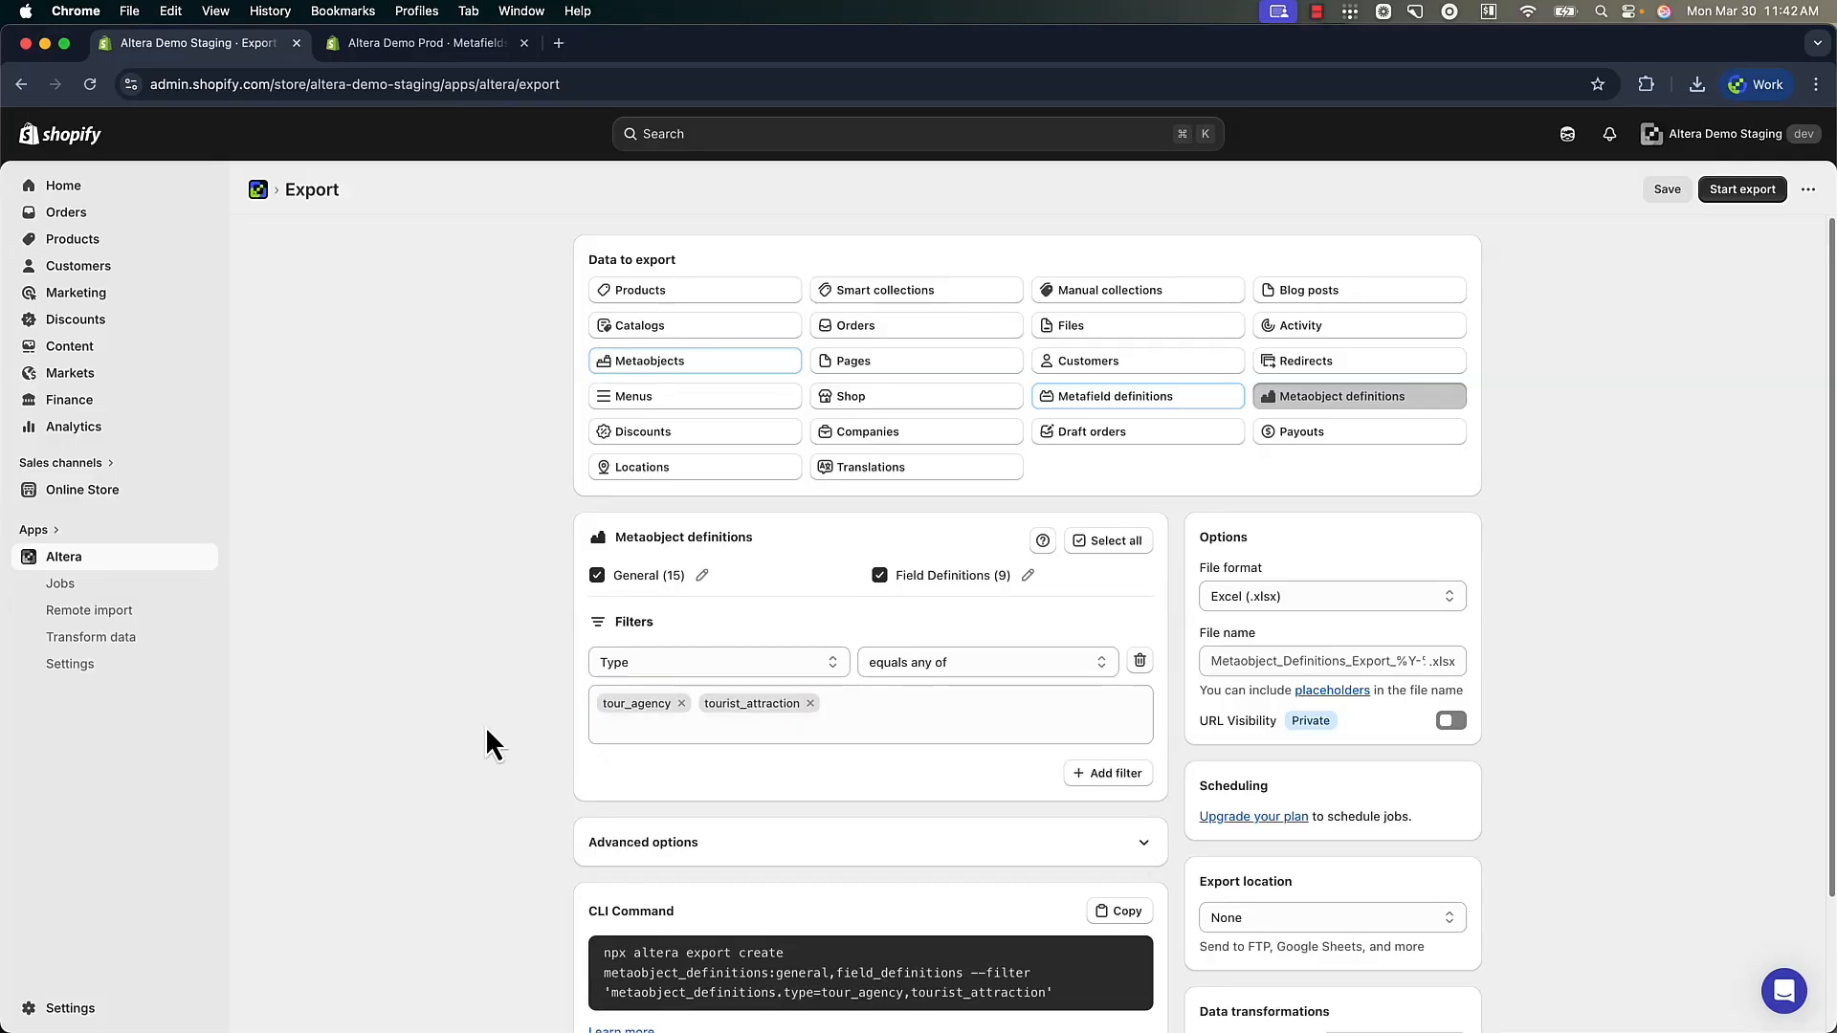
Step: Run the metaobject definitions export and download its output file
left_click(1732, 190)
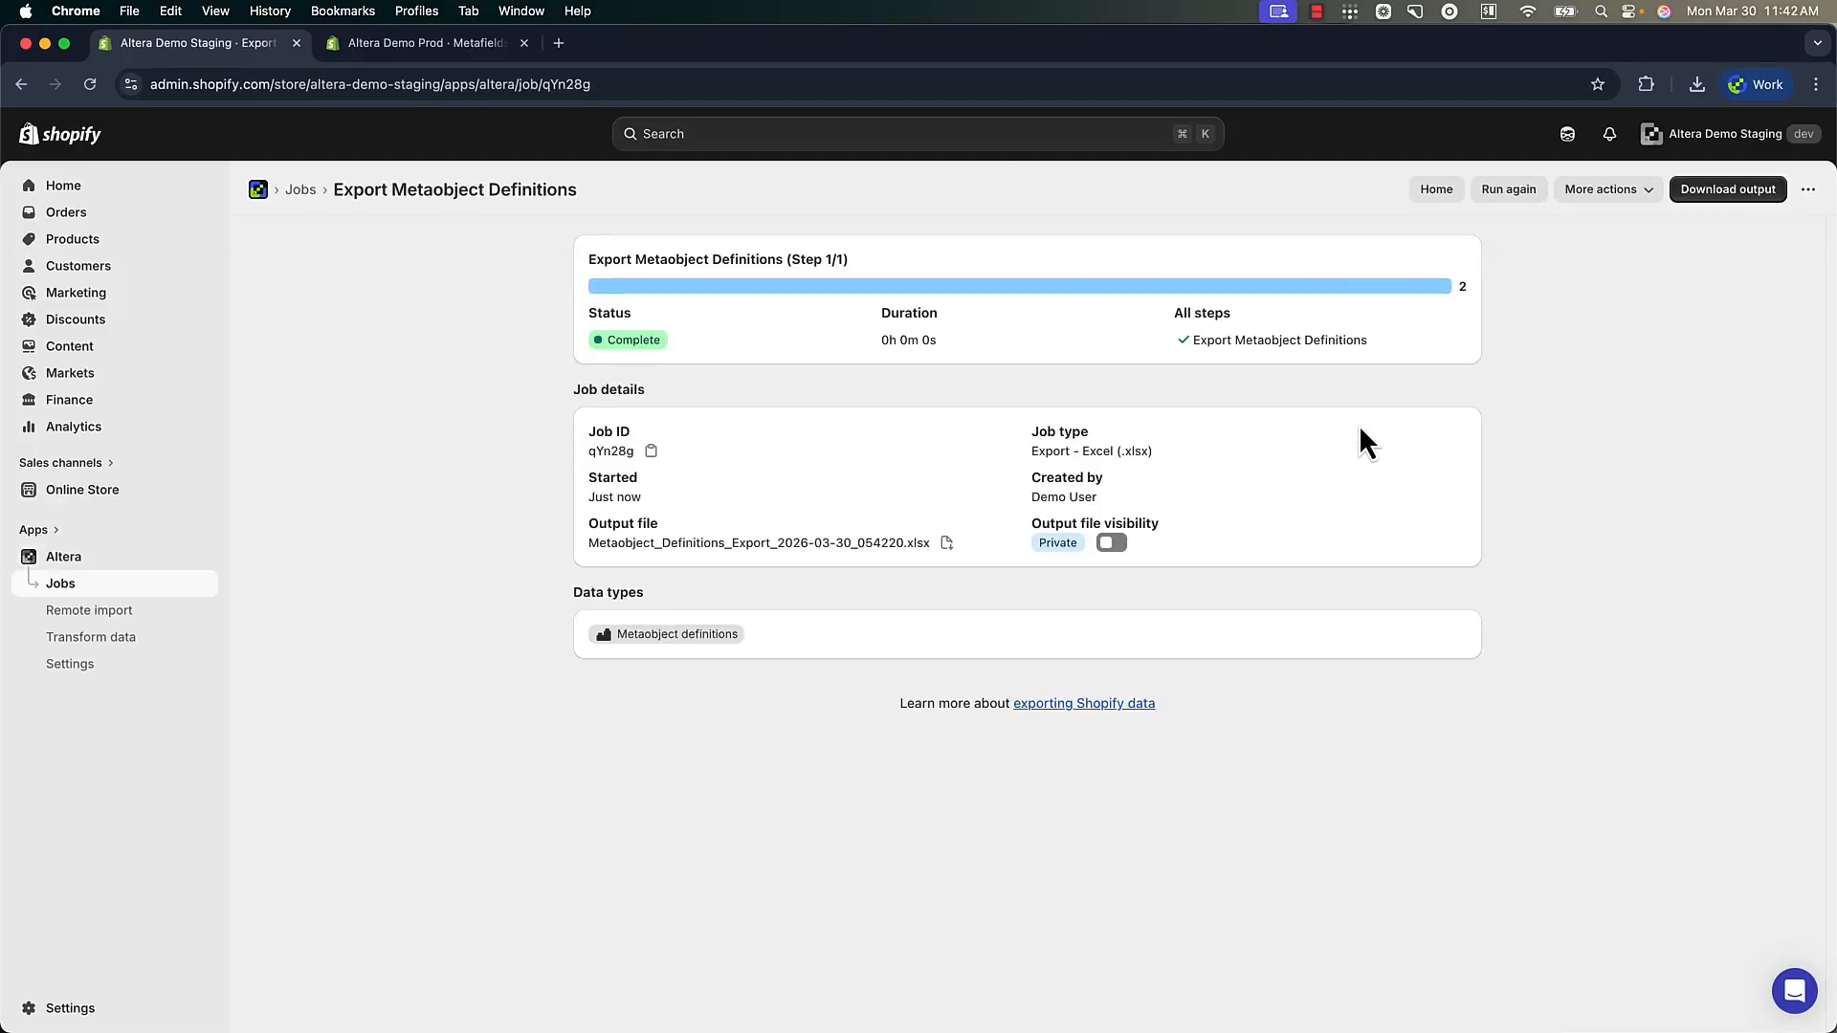
left_click(1708, 194)
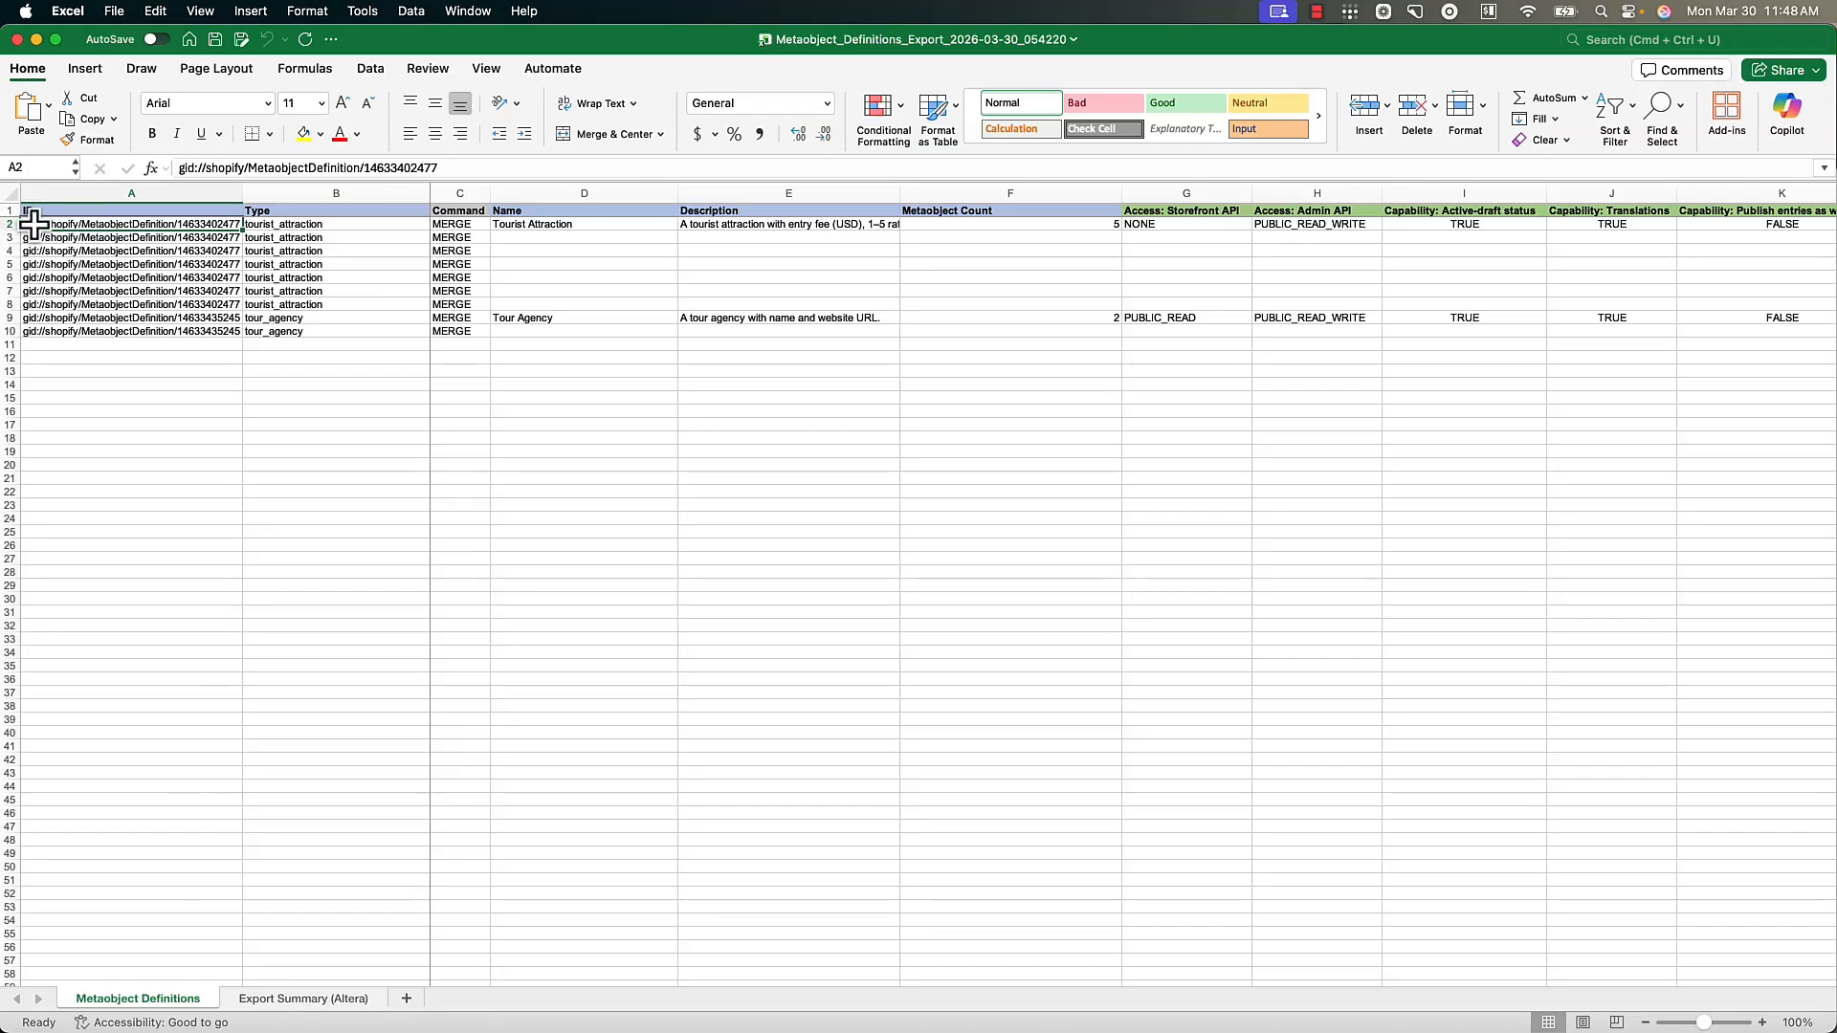
Step: Examine the exported Metaobject Definitions sheet: the tourist_attraction rows, name, description, access, capability and field columns, and the agency field's validation name and value
left_click_drag(10, 224, 10, 304)
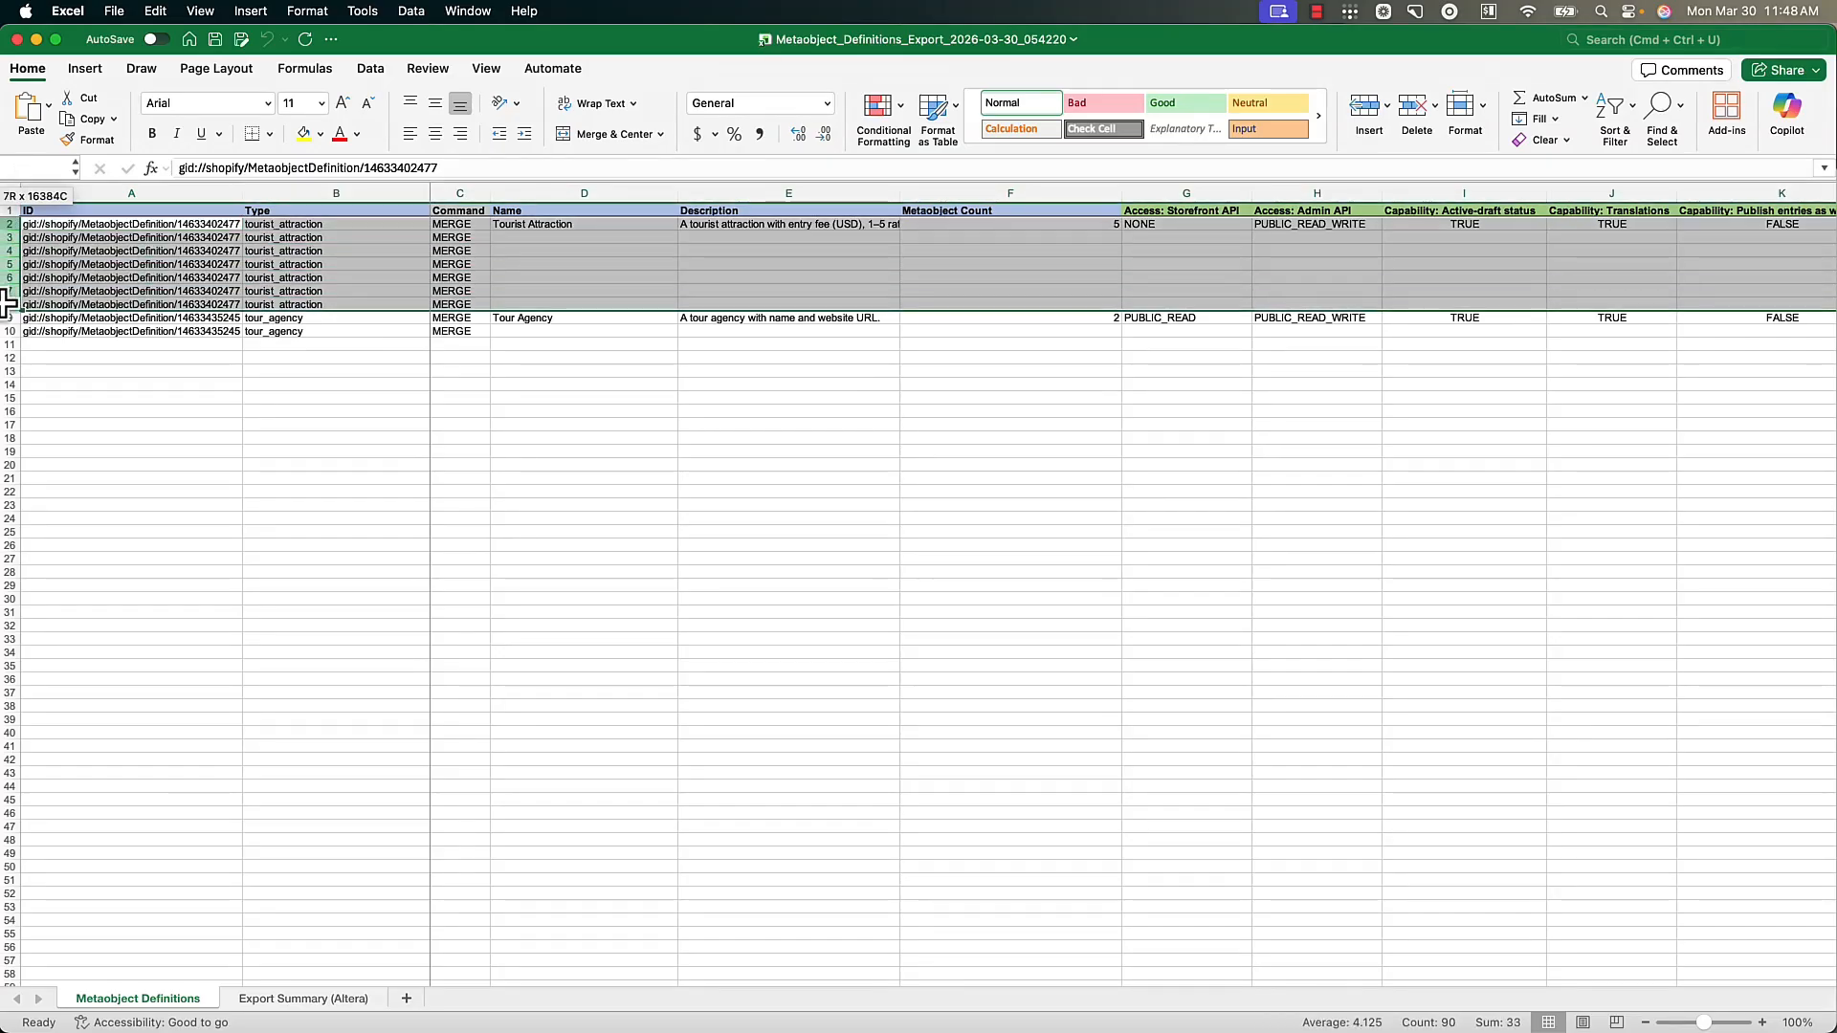
left_click(553, 250)
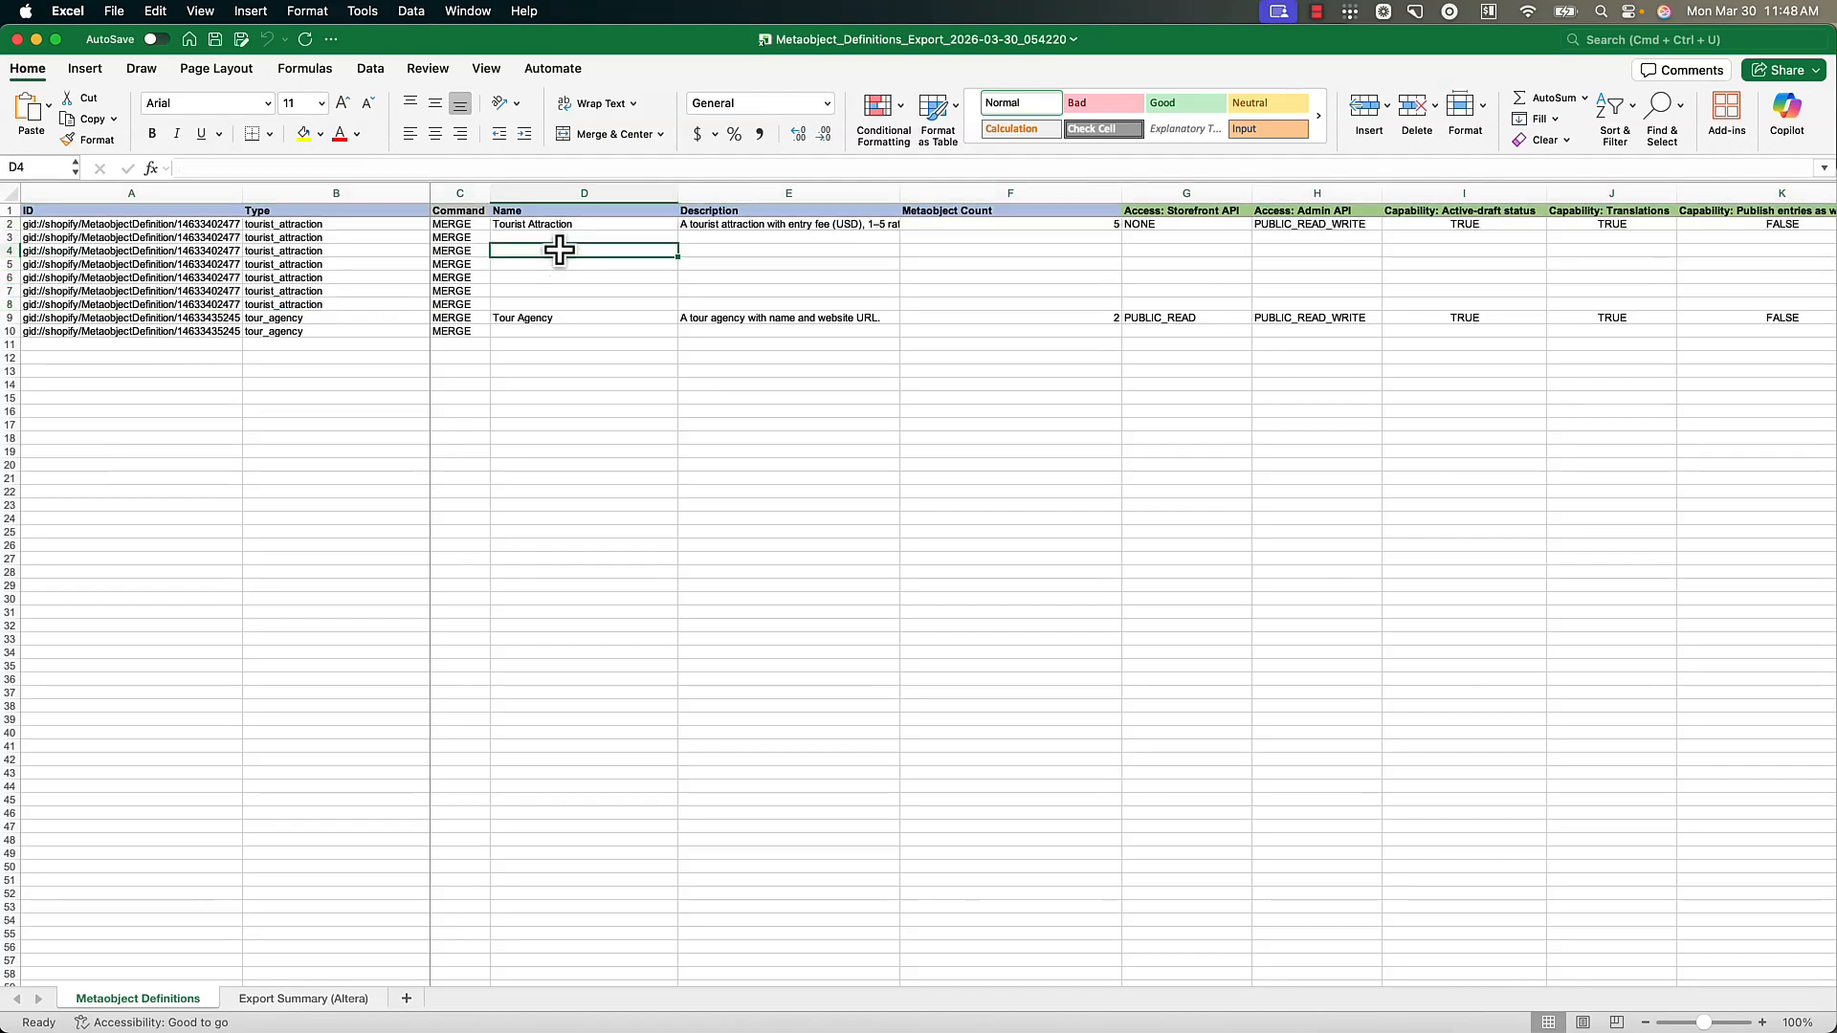
left_click(580, 181)
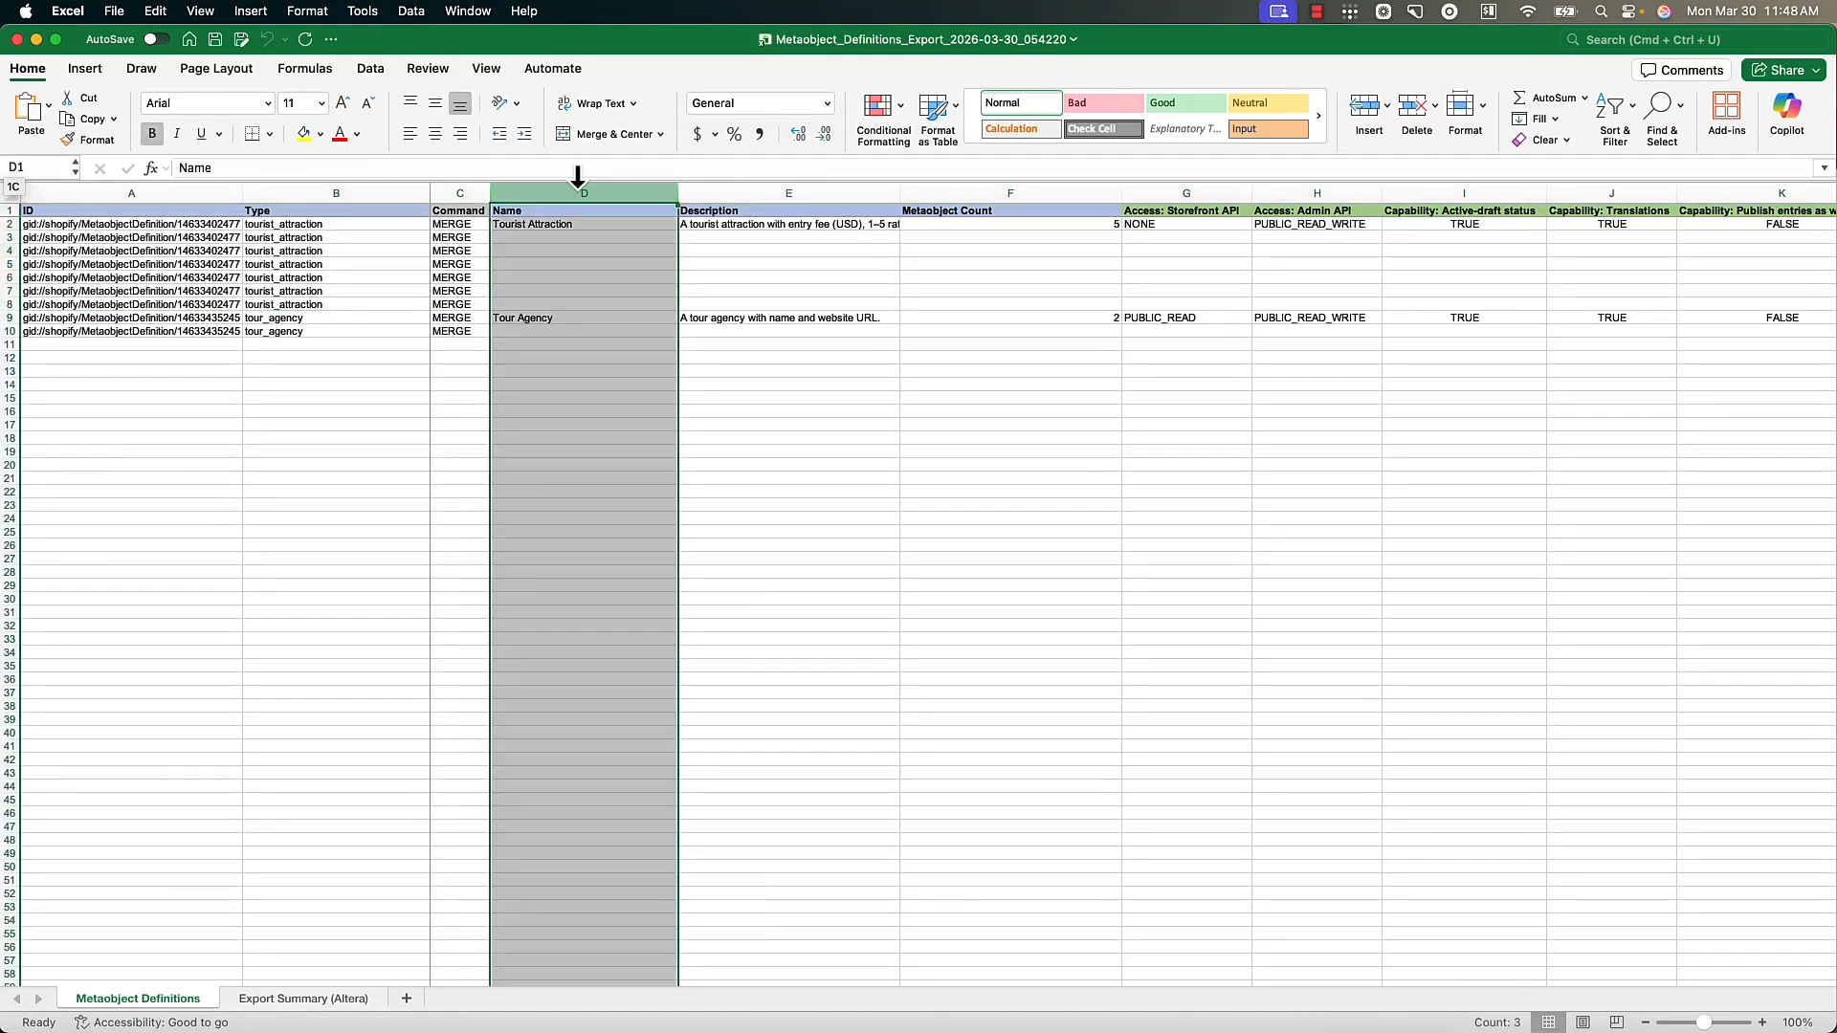
left_click(712, 181)
scroll(603, 264, "right", 15)
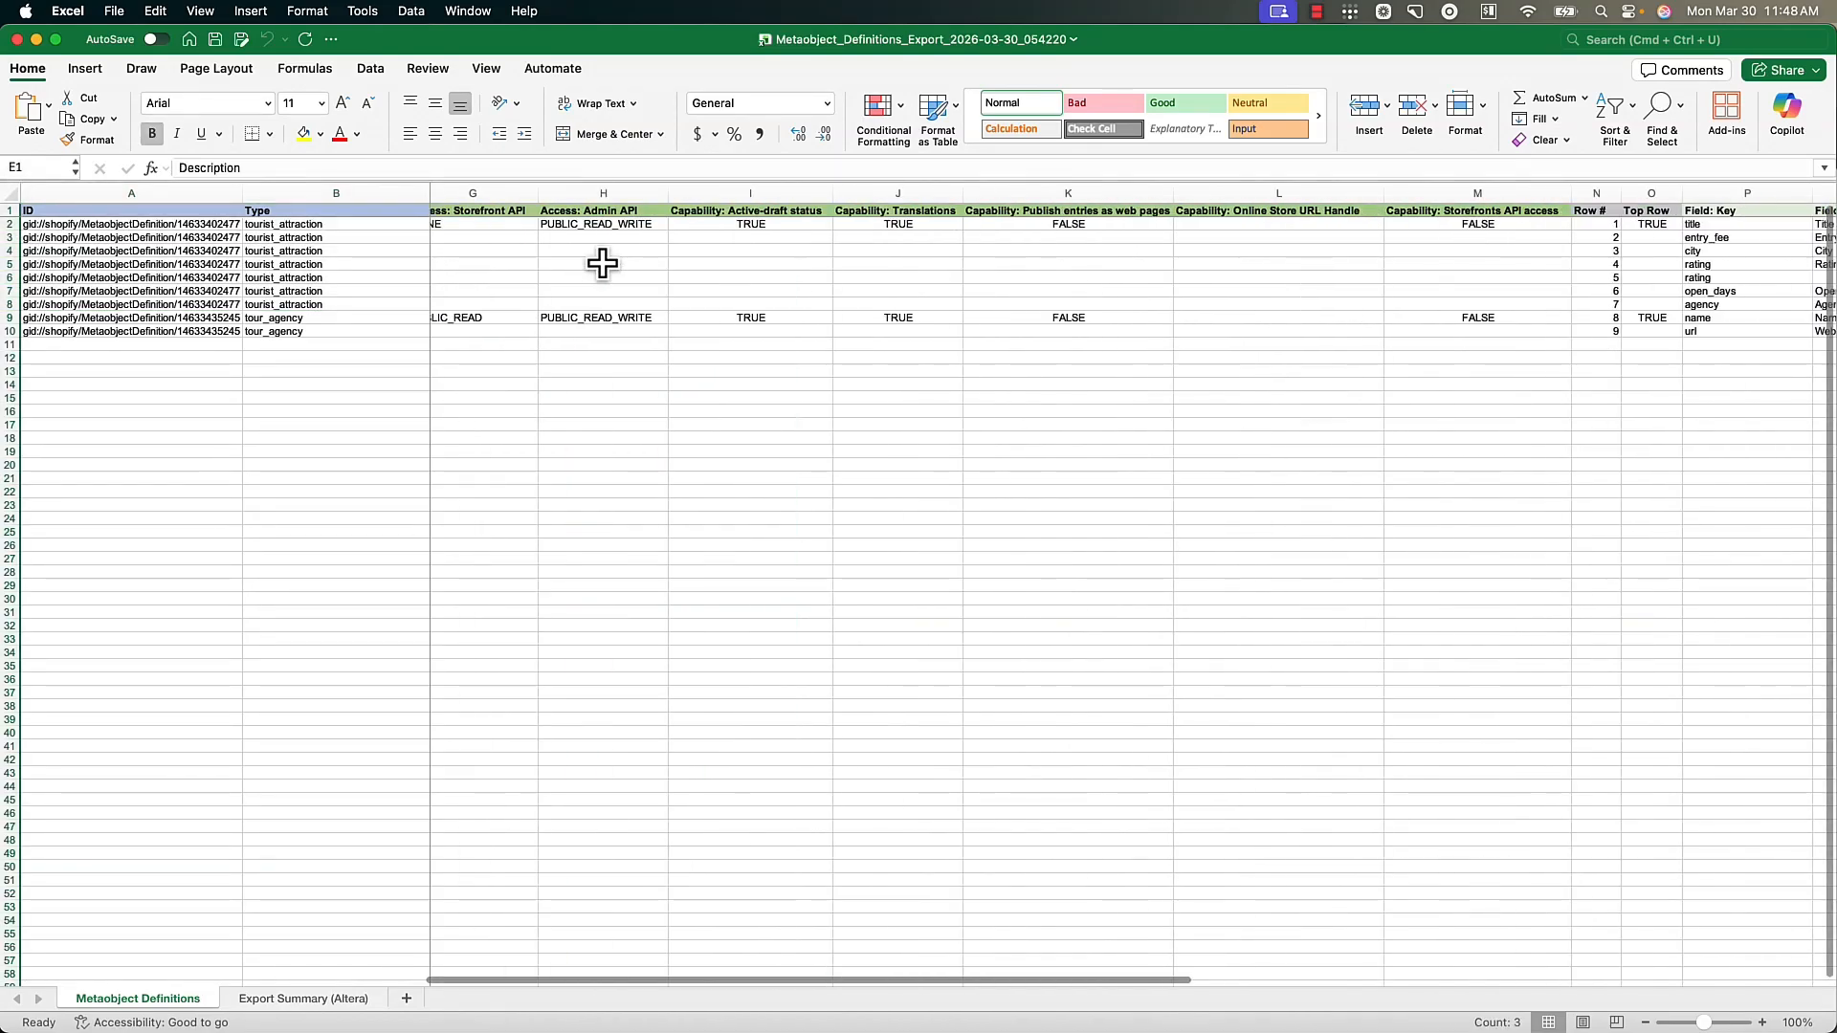
scroll(603, 264, "right", 8)
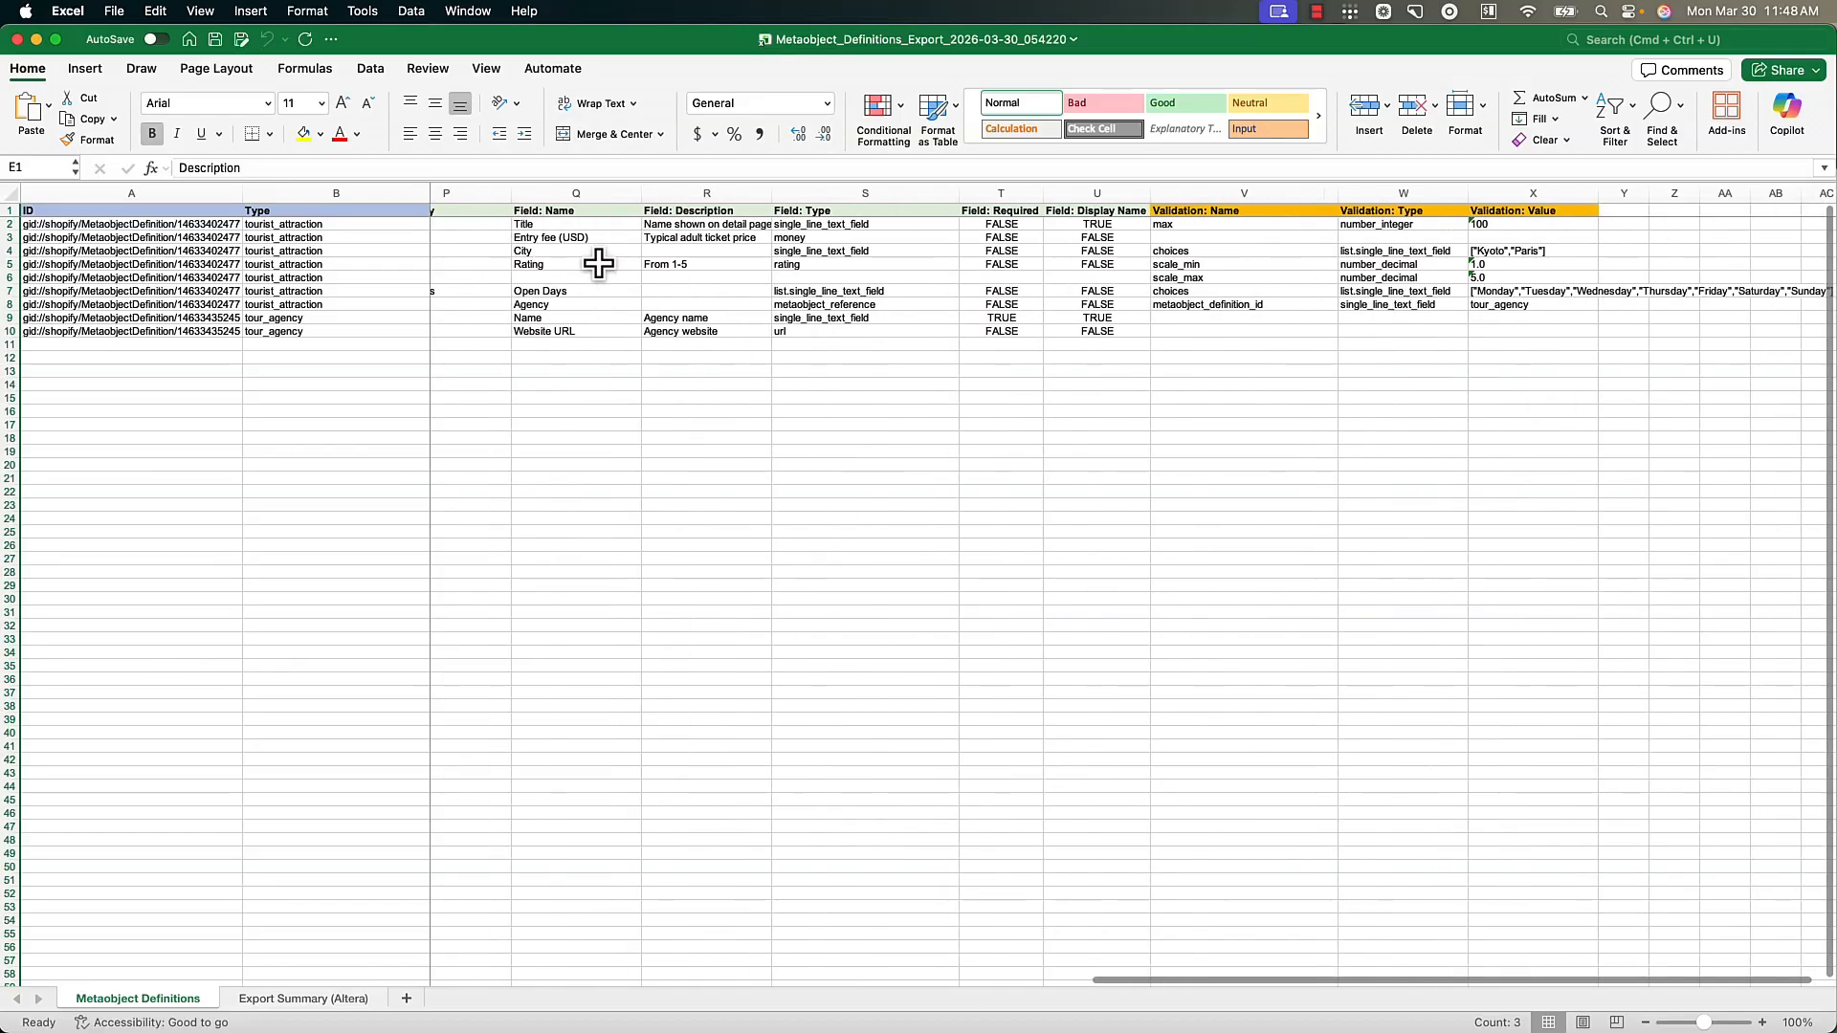
scroll(504, 219, "left", 4)
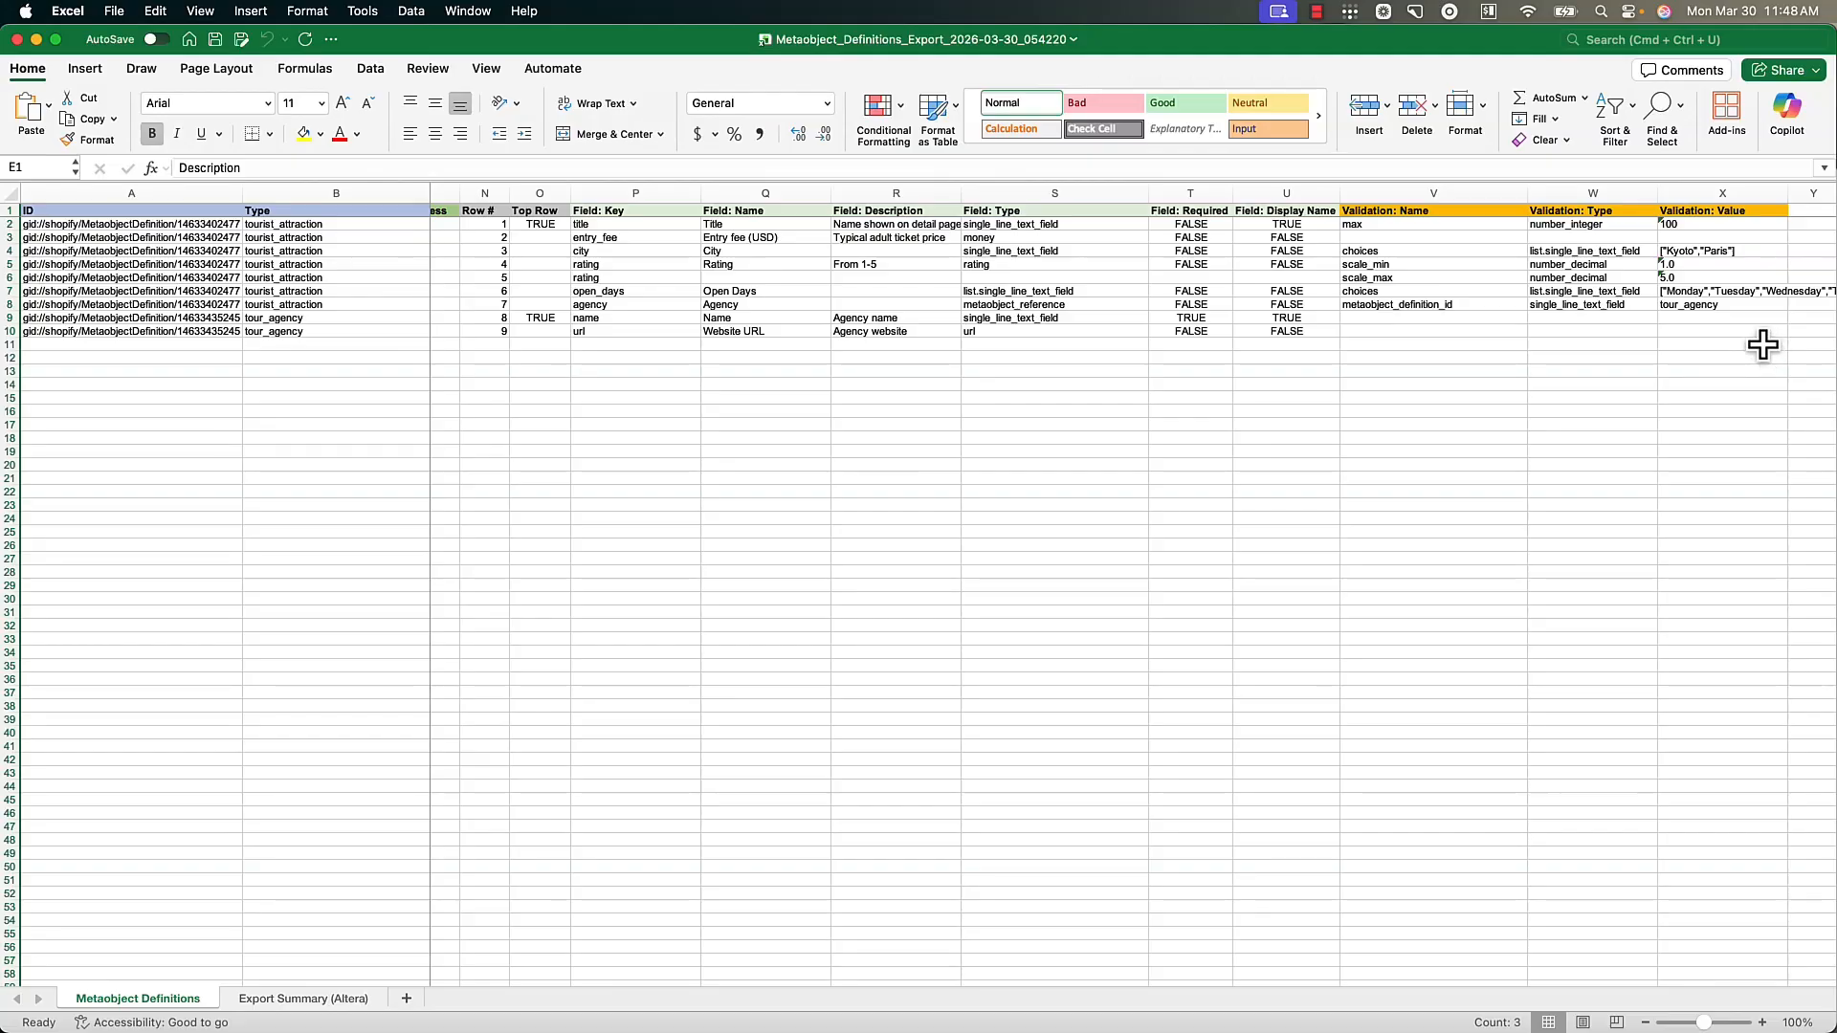
left_click(1401, 303)
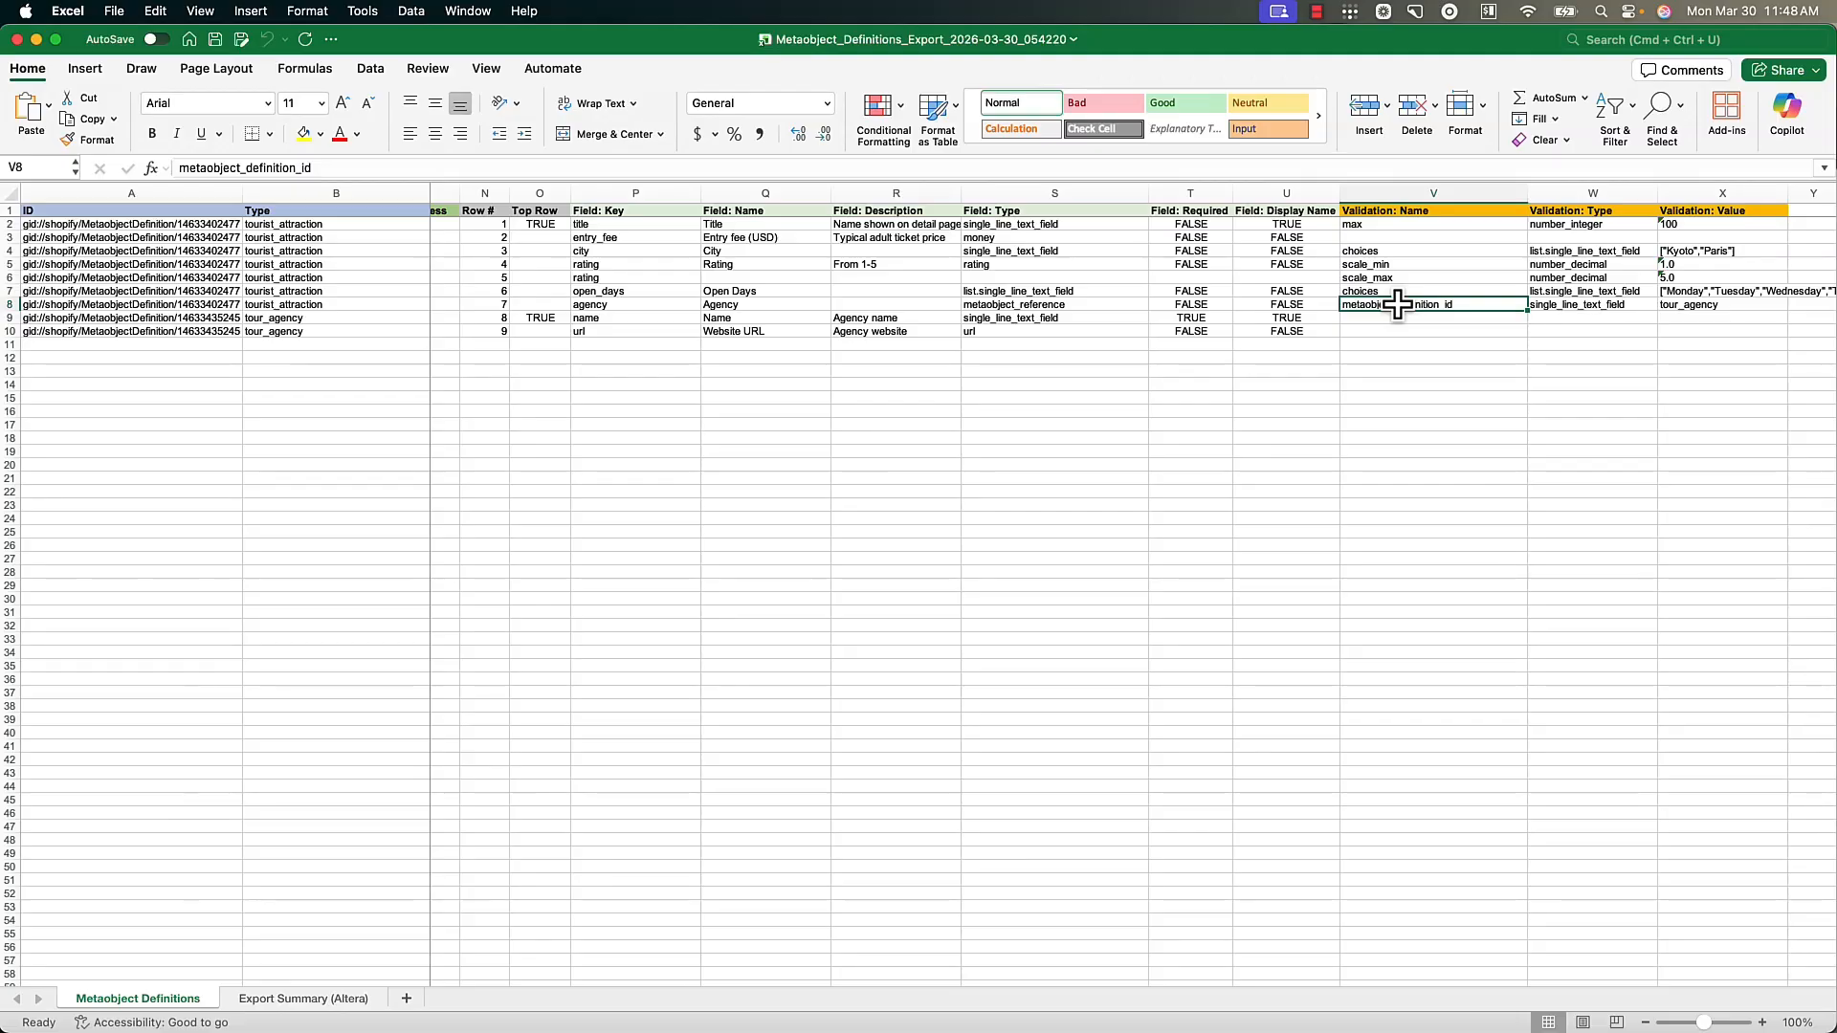
left_click(1722, 306)
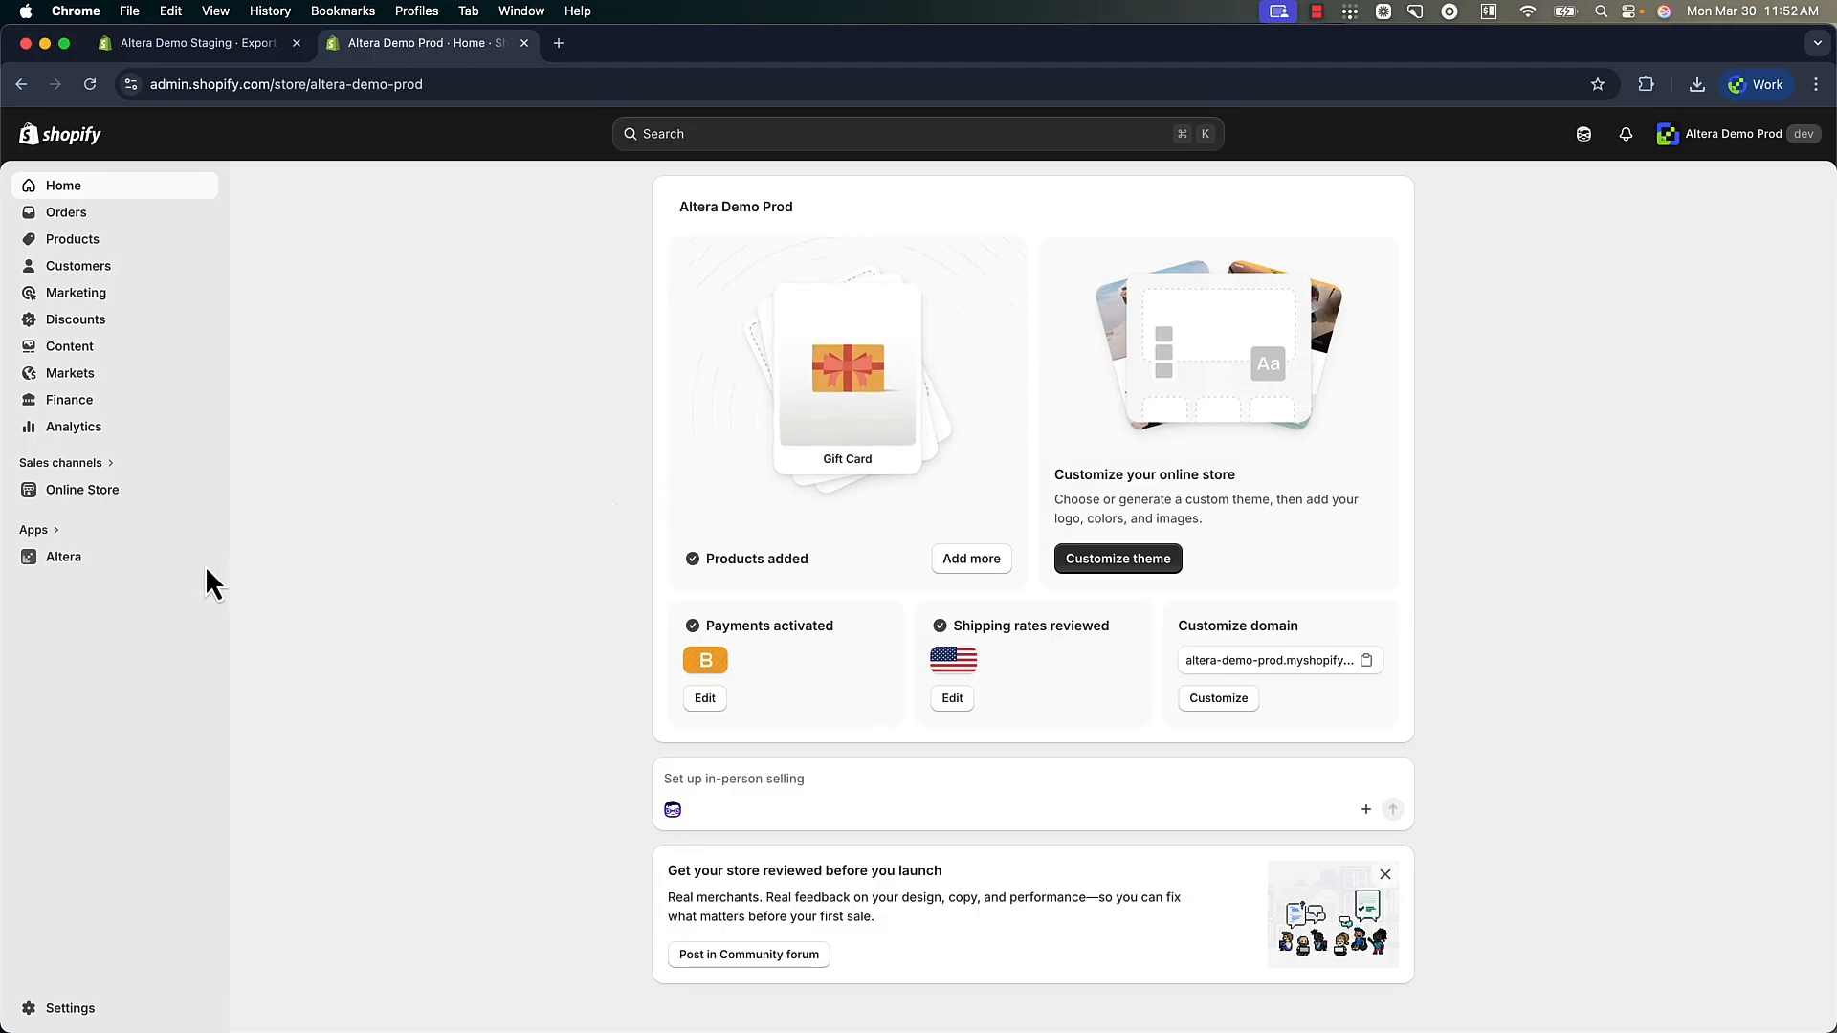
Step: Upload Metaobject_Definitions_Export_2026-03-30_054220.xlsx for import in the Altera app of the Altera Demo Prod store
left_click(122, 564)
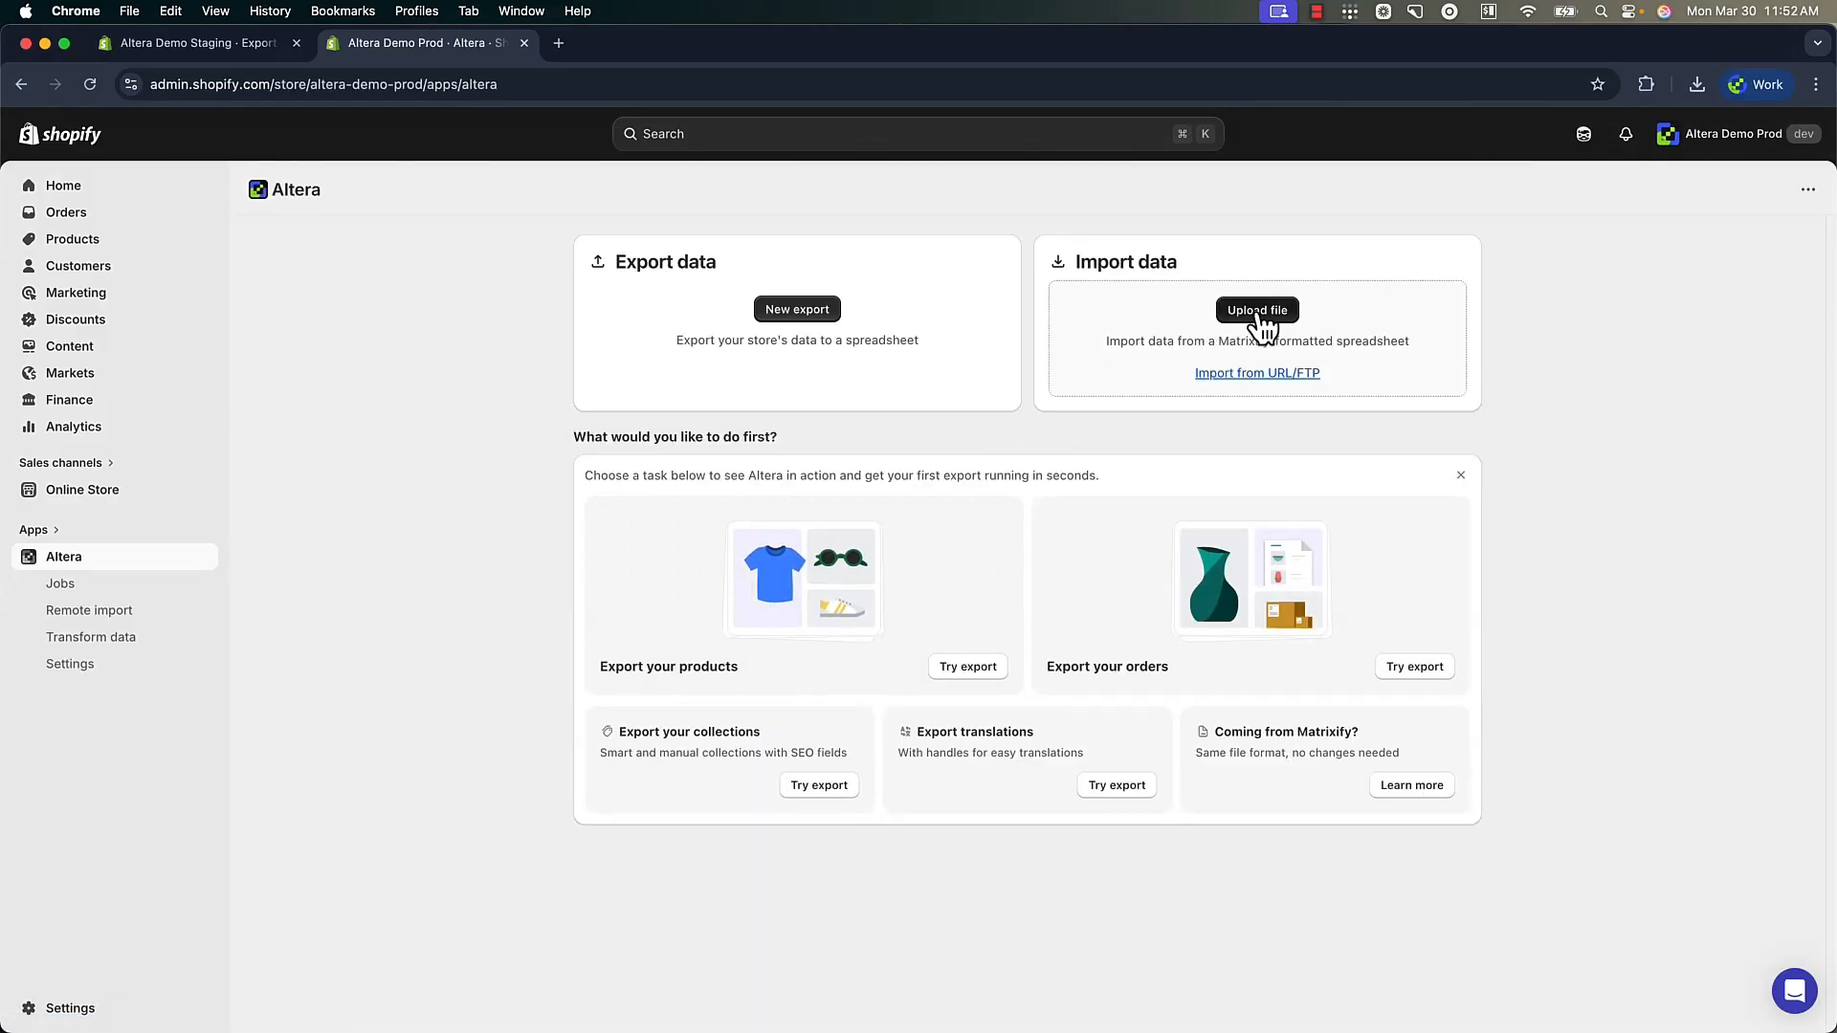
left_click(1261, 320)
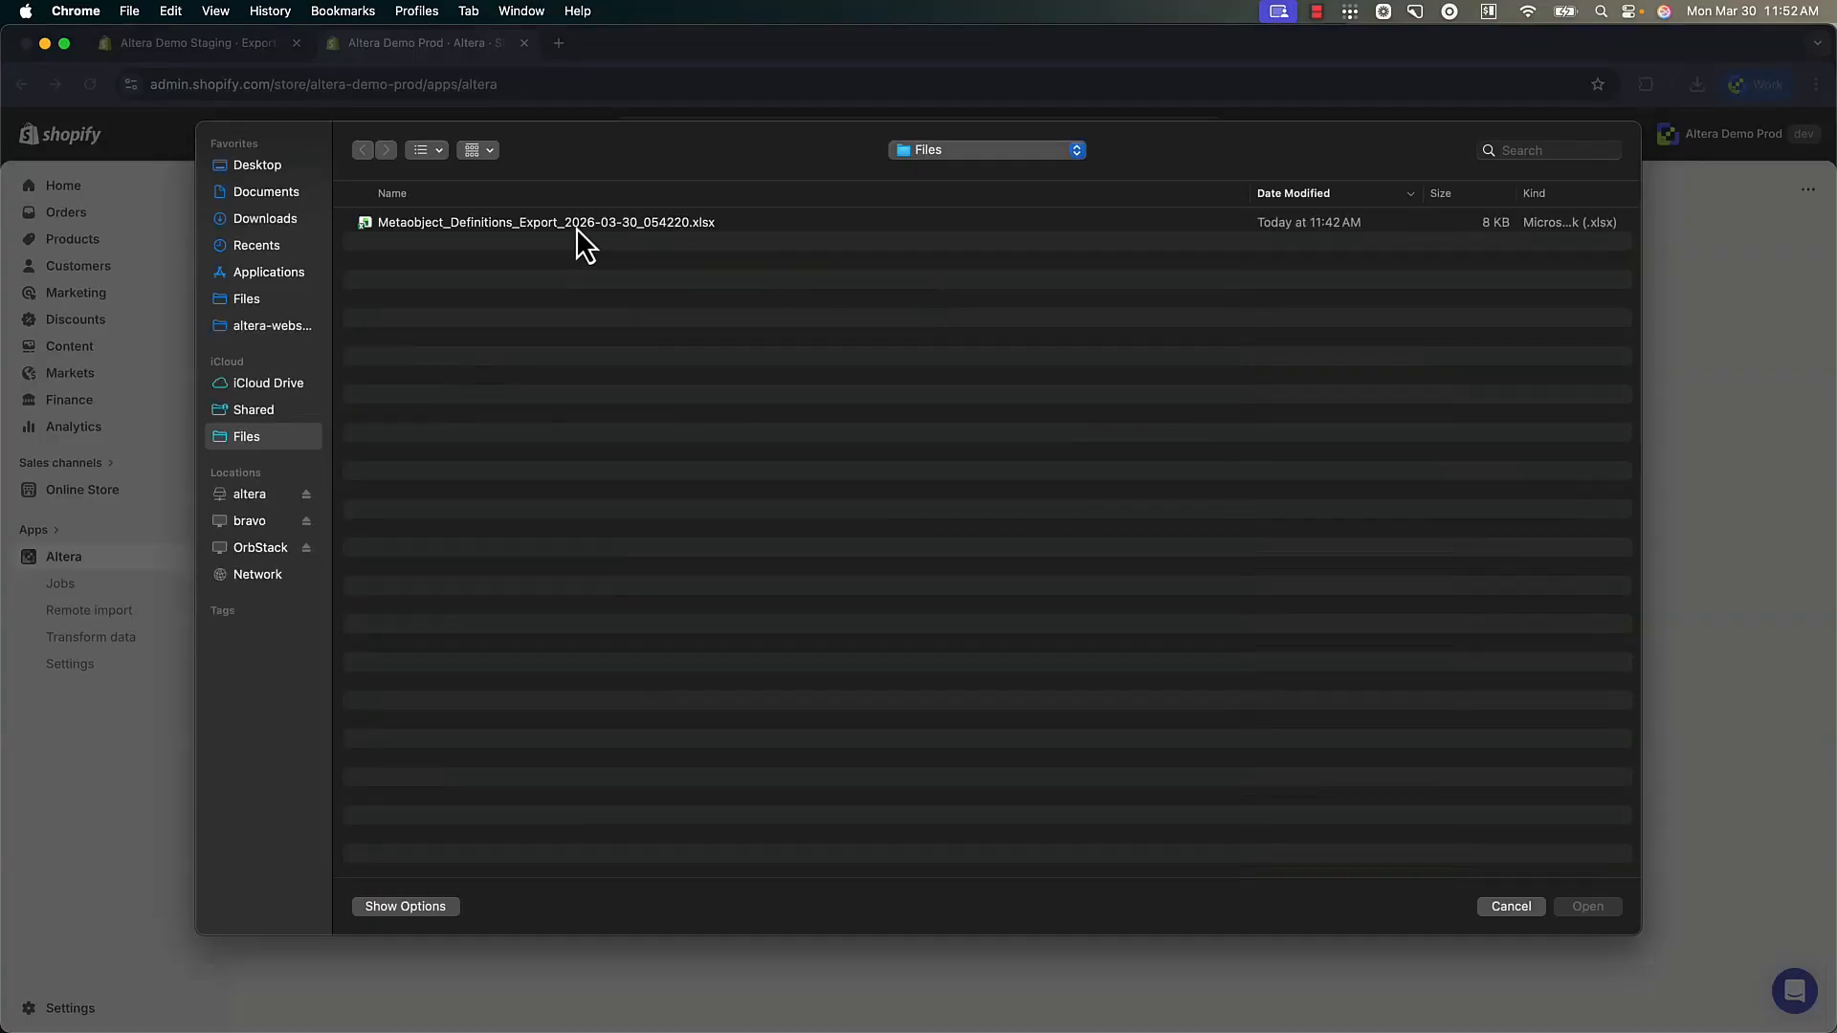
double_click(576, 226)
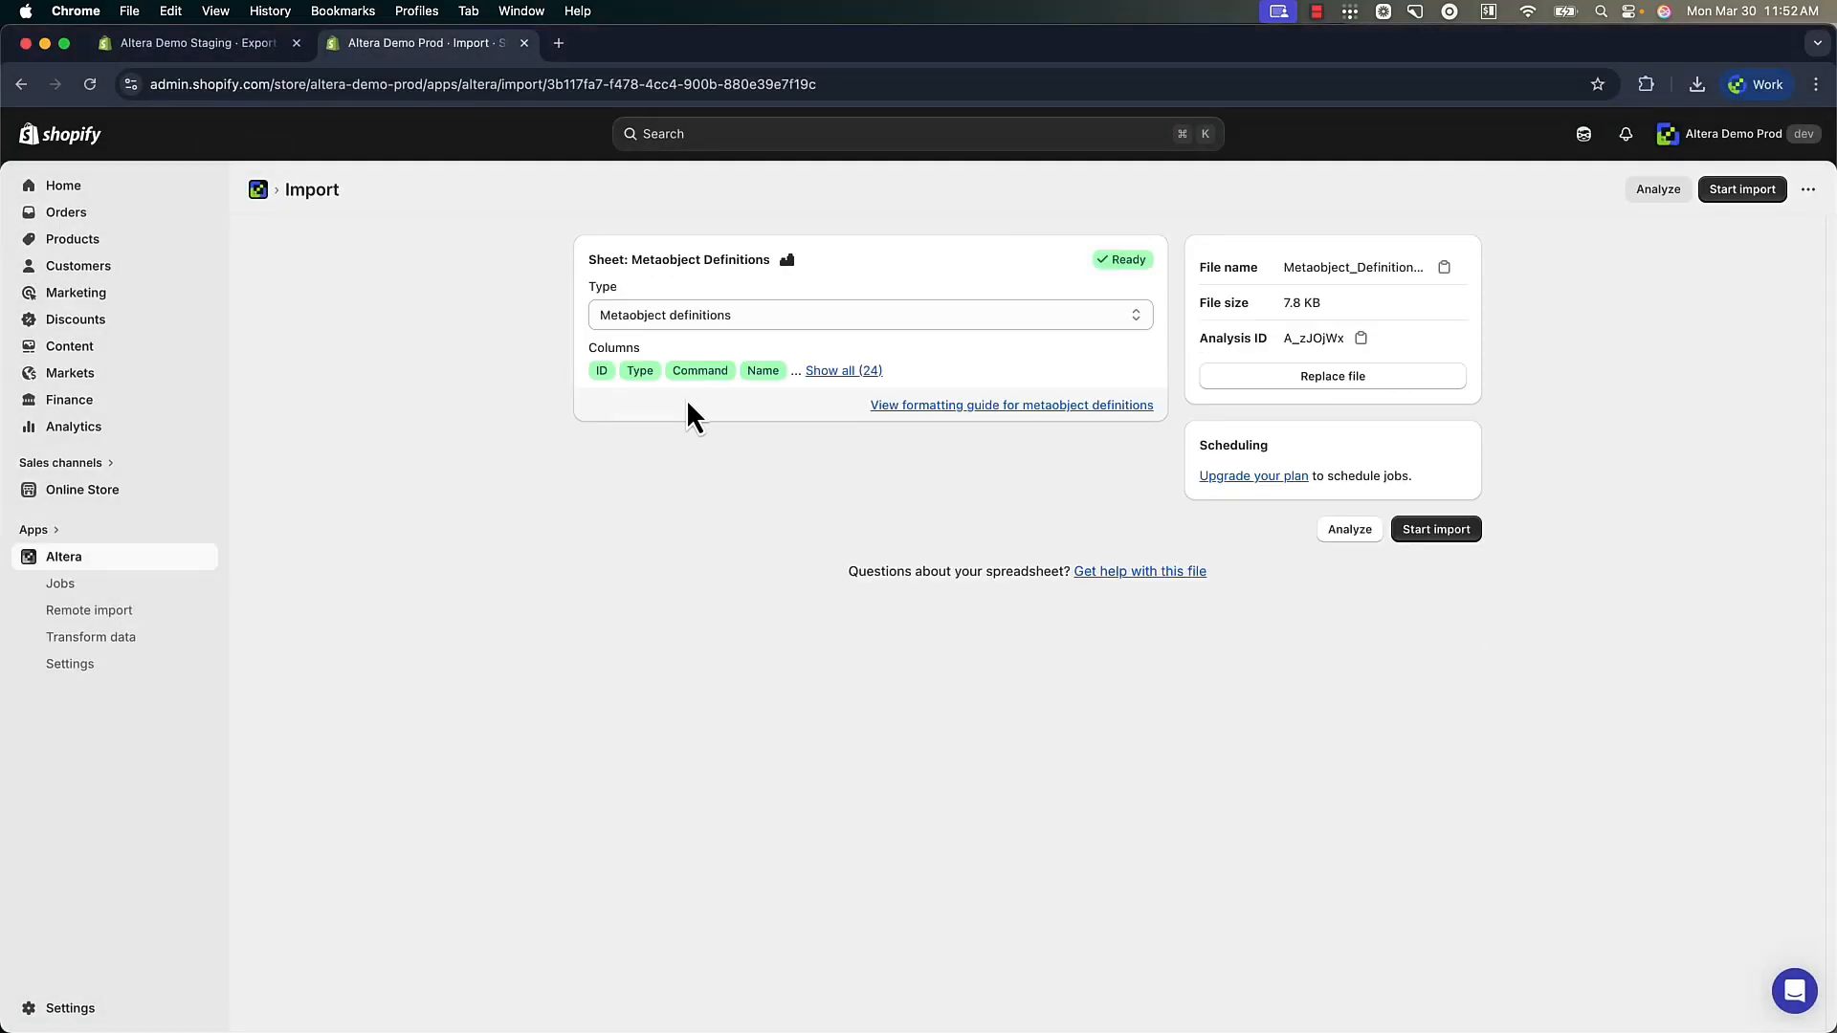
Step: Show all recognised columns of the Metaobject Definitions sheet and start the import
left_click(841, 375)
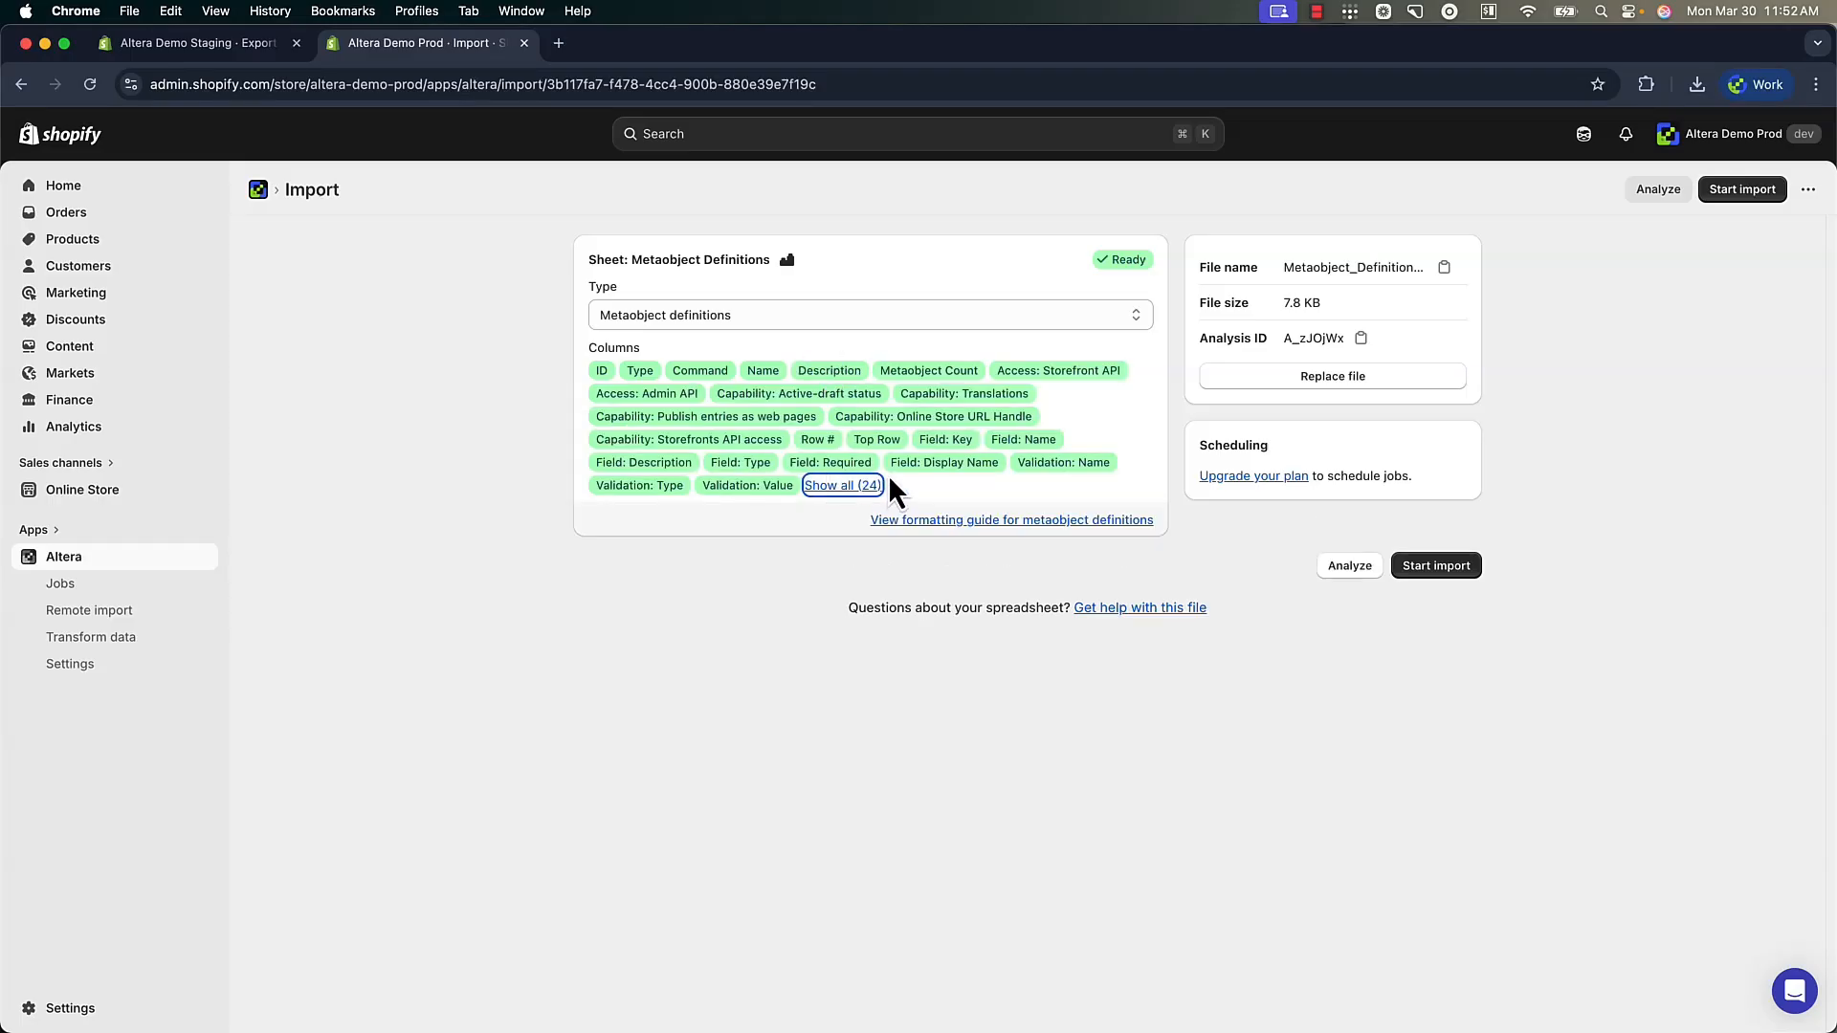
left_click(819, 589)
left_click(1416, 564)
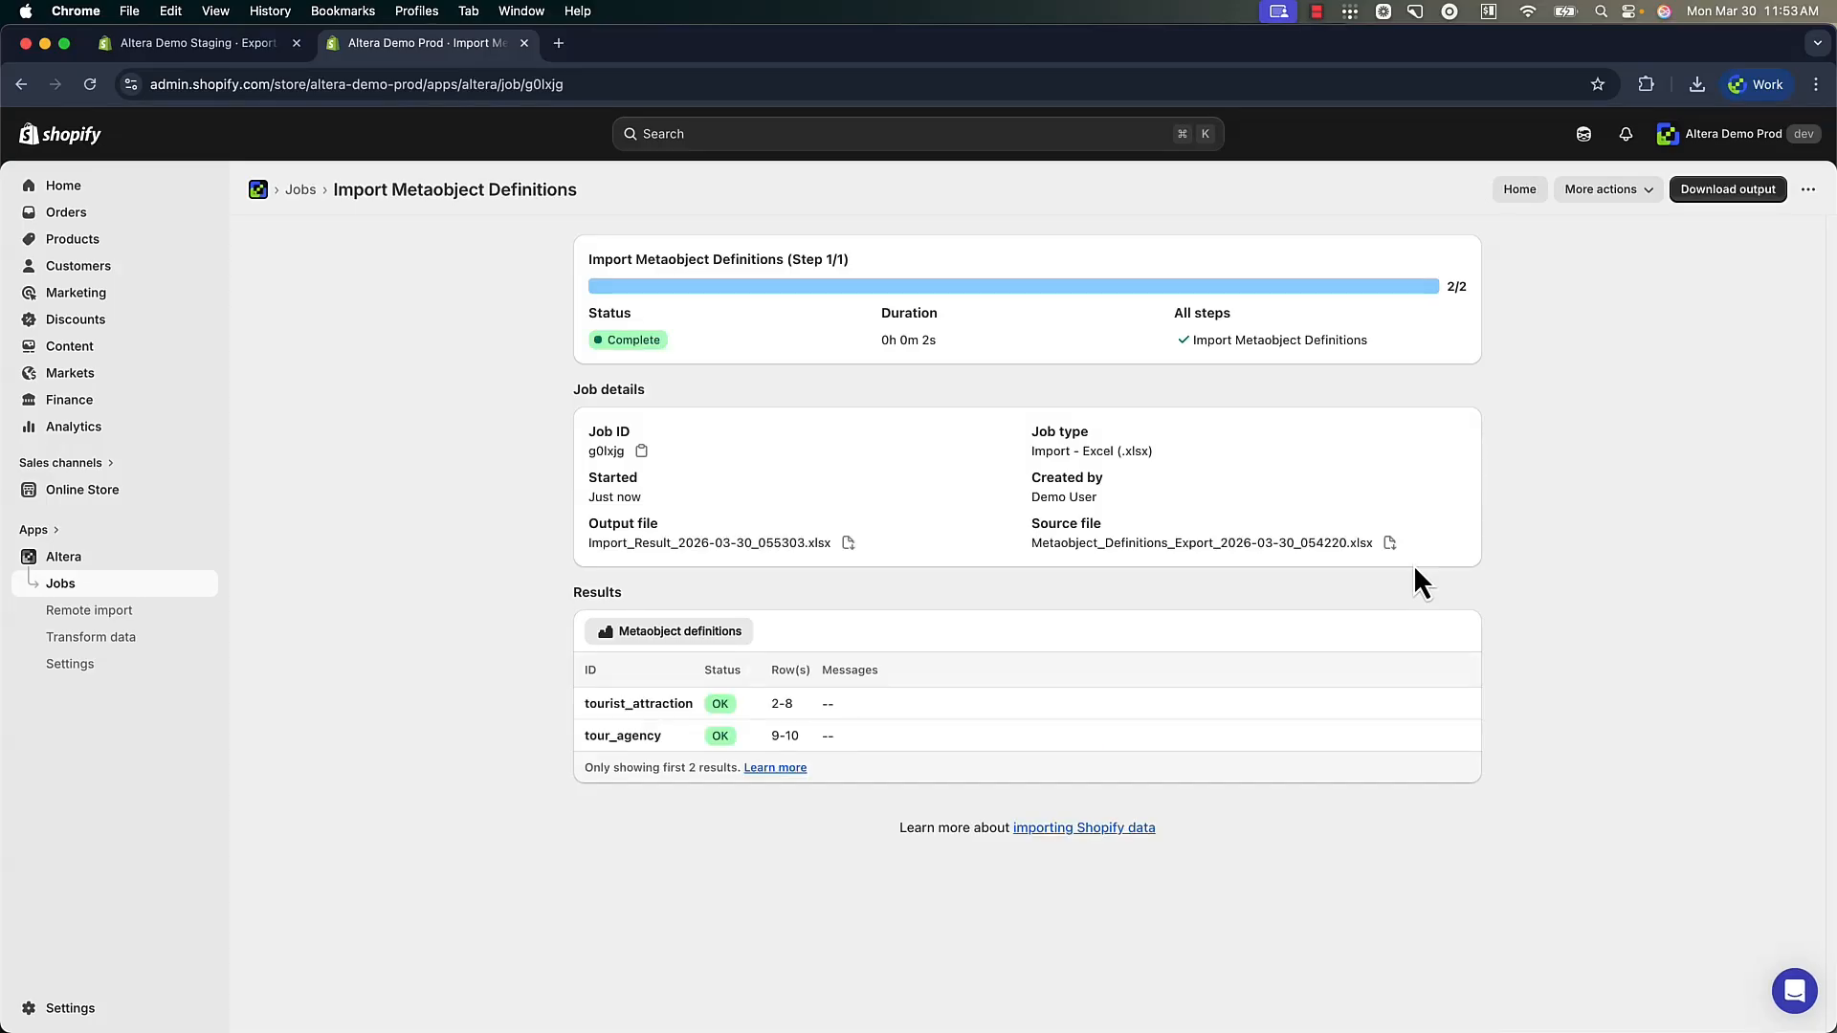
Step: Inspect the imported tourist_attraction definition's fields from the import results and close it
left_click(675, 708)
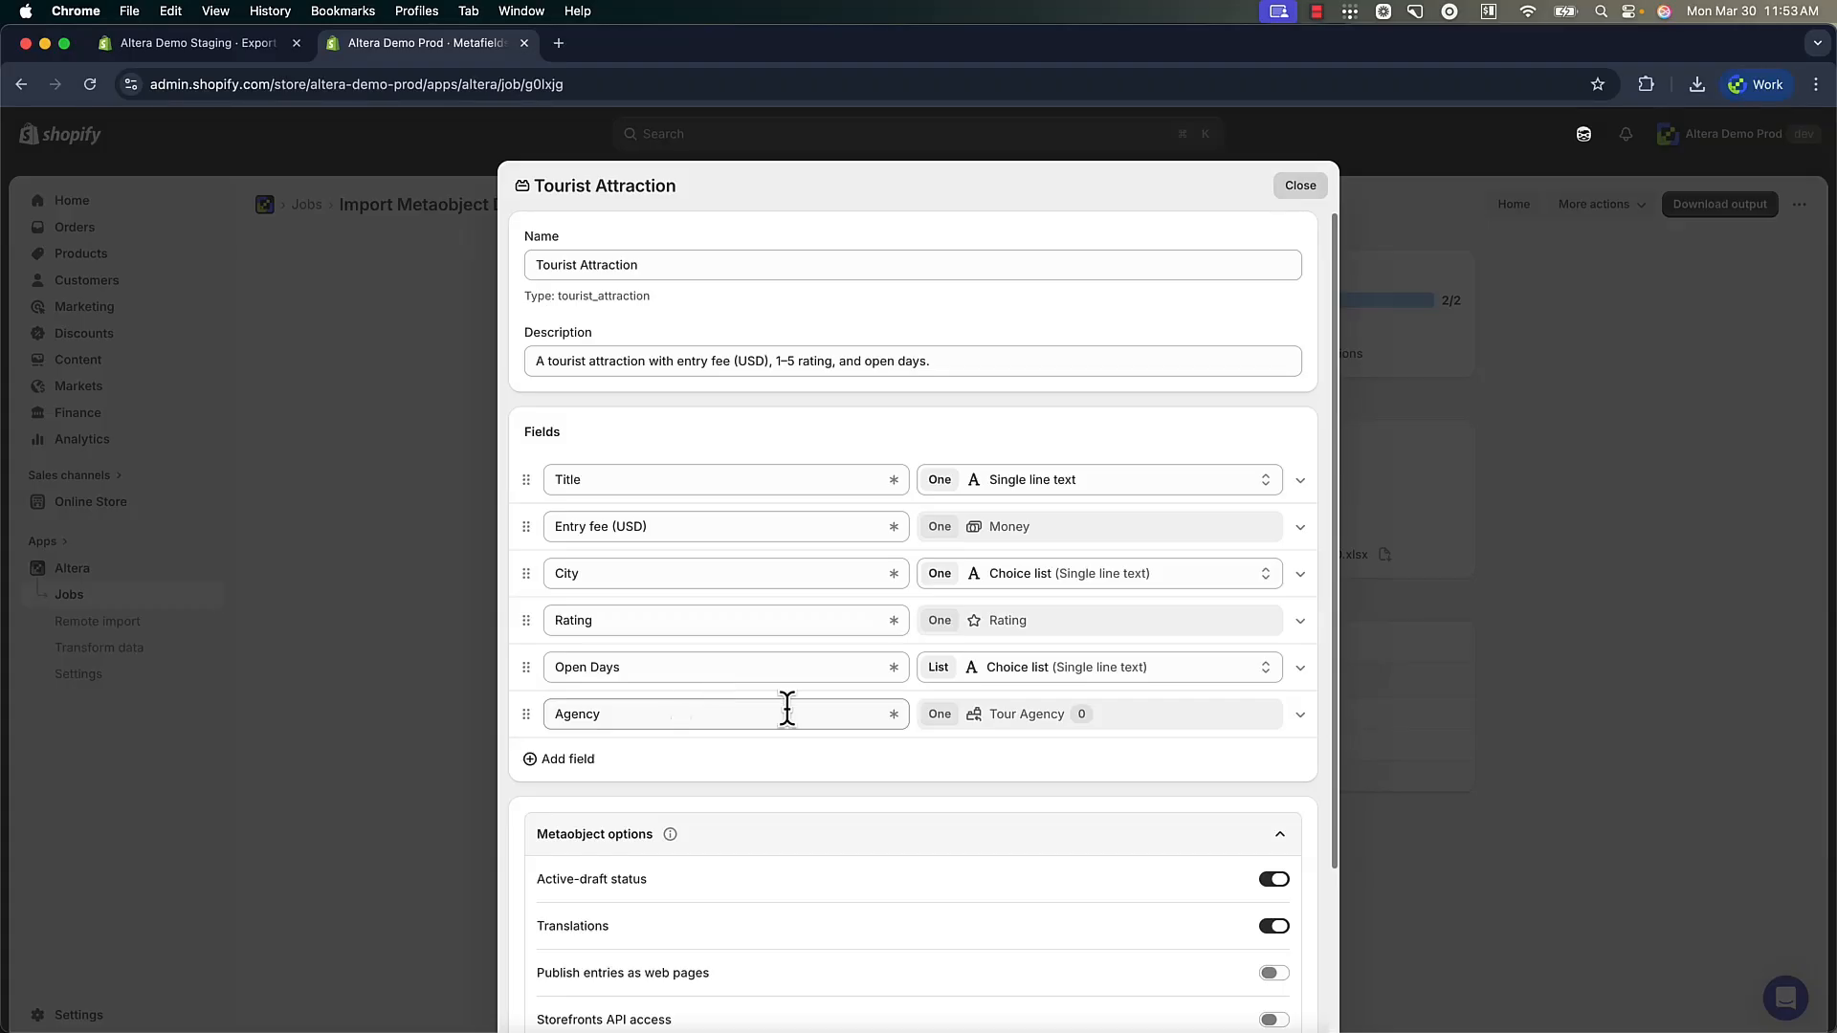
left_click(1427, 783)
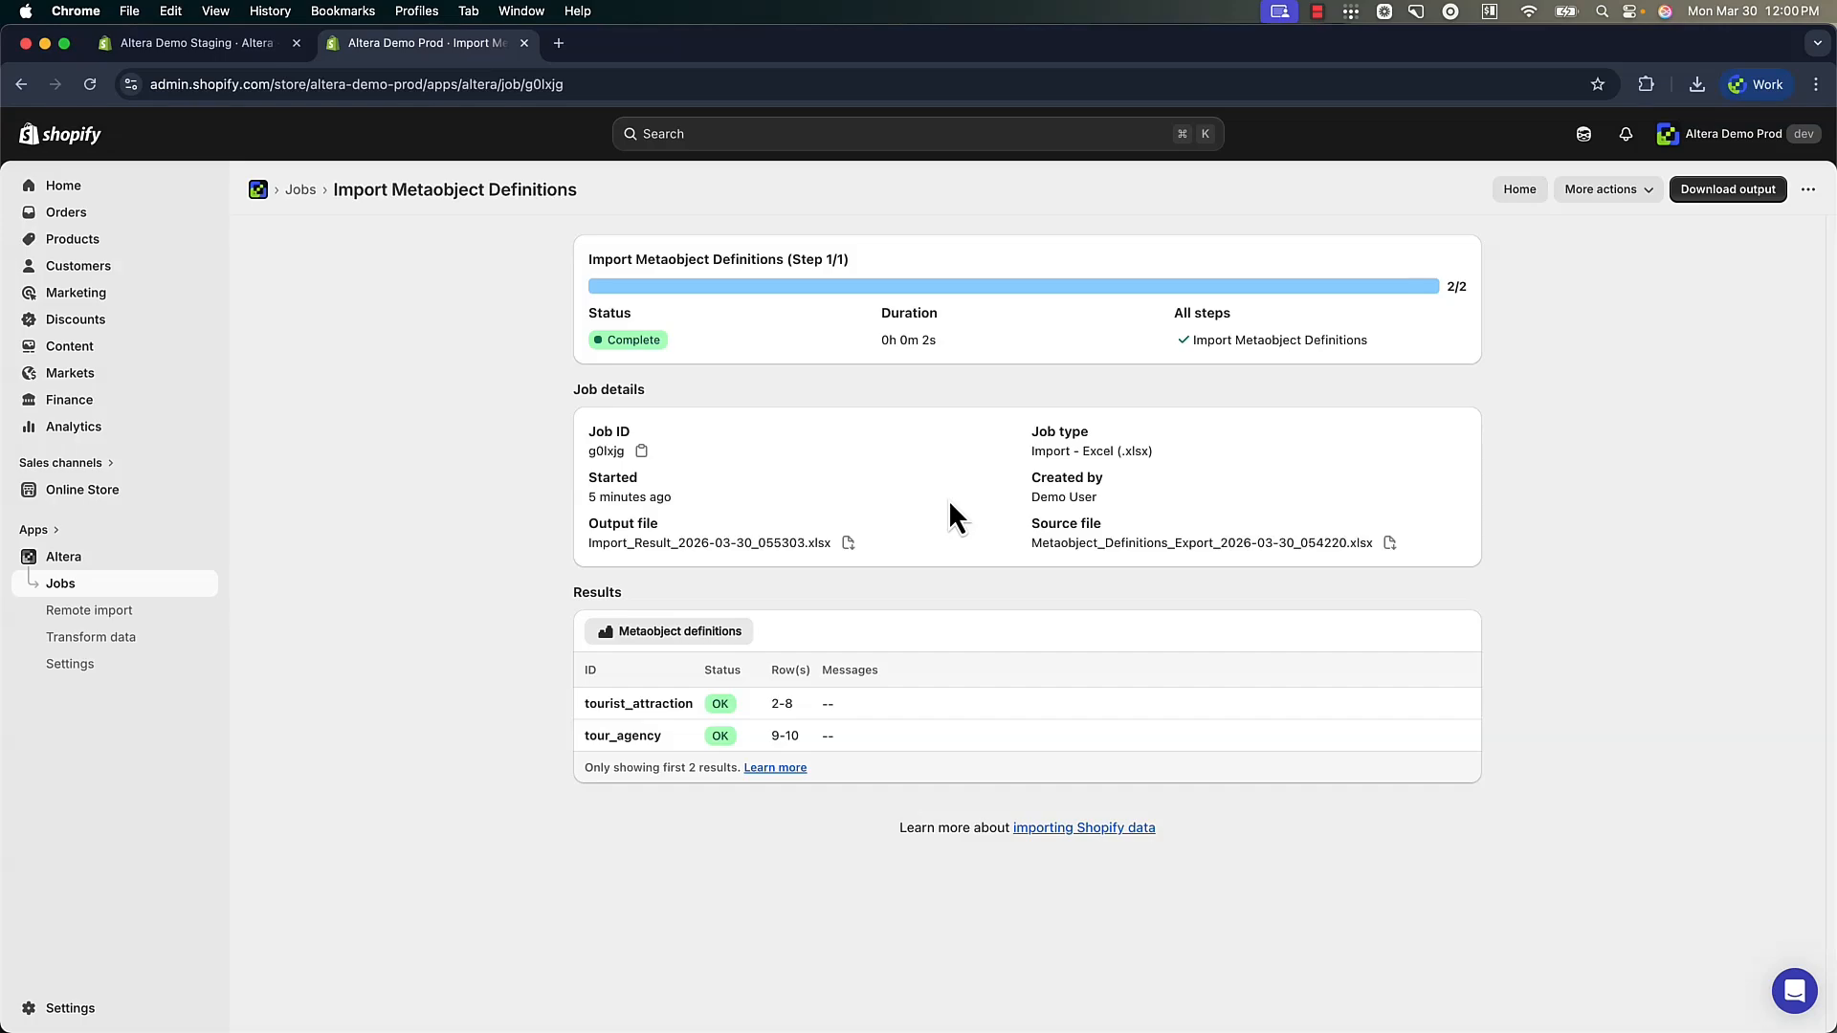
Step: Set up a new Altera export in the staging store covering Metaobjects, Metaobject definitions, Products, Smart collections and Manual collections
left_click(220, 44)
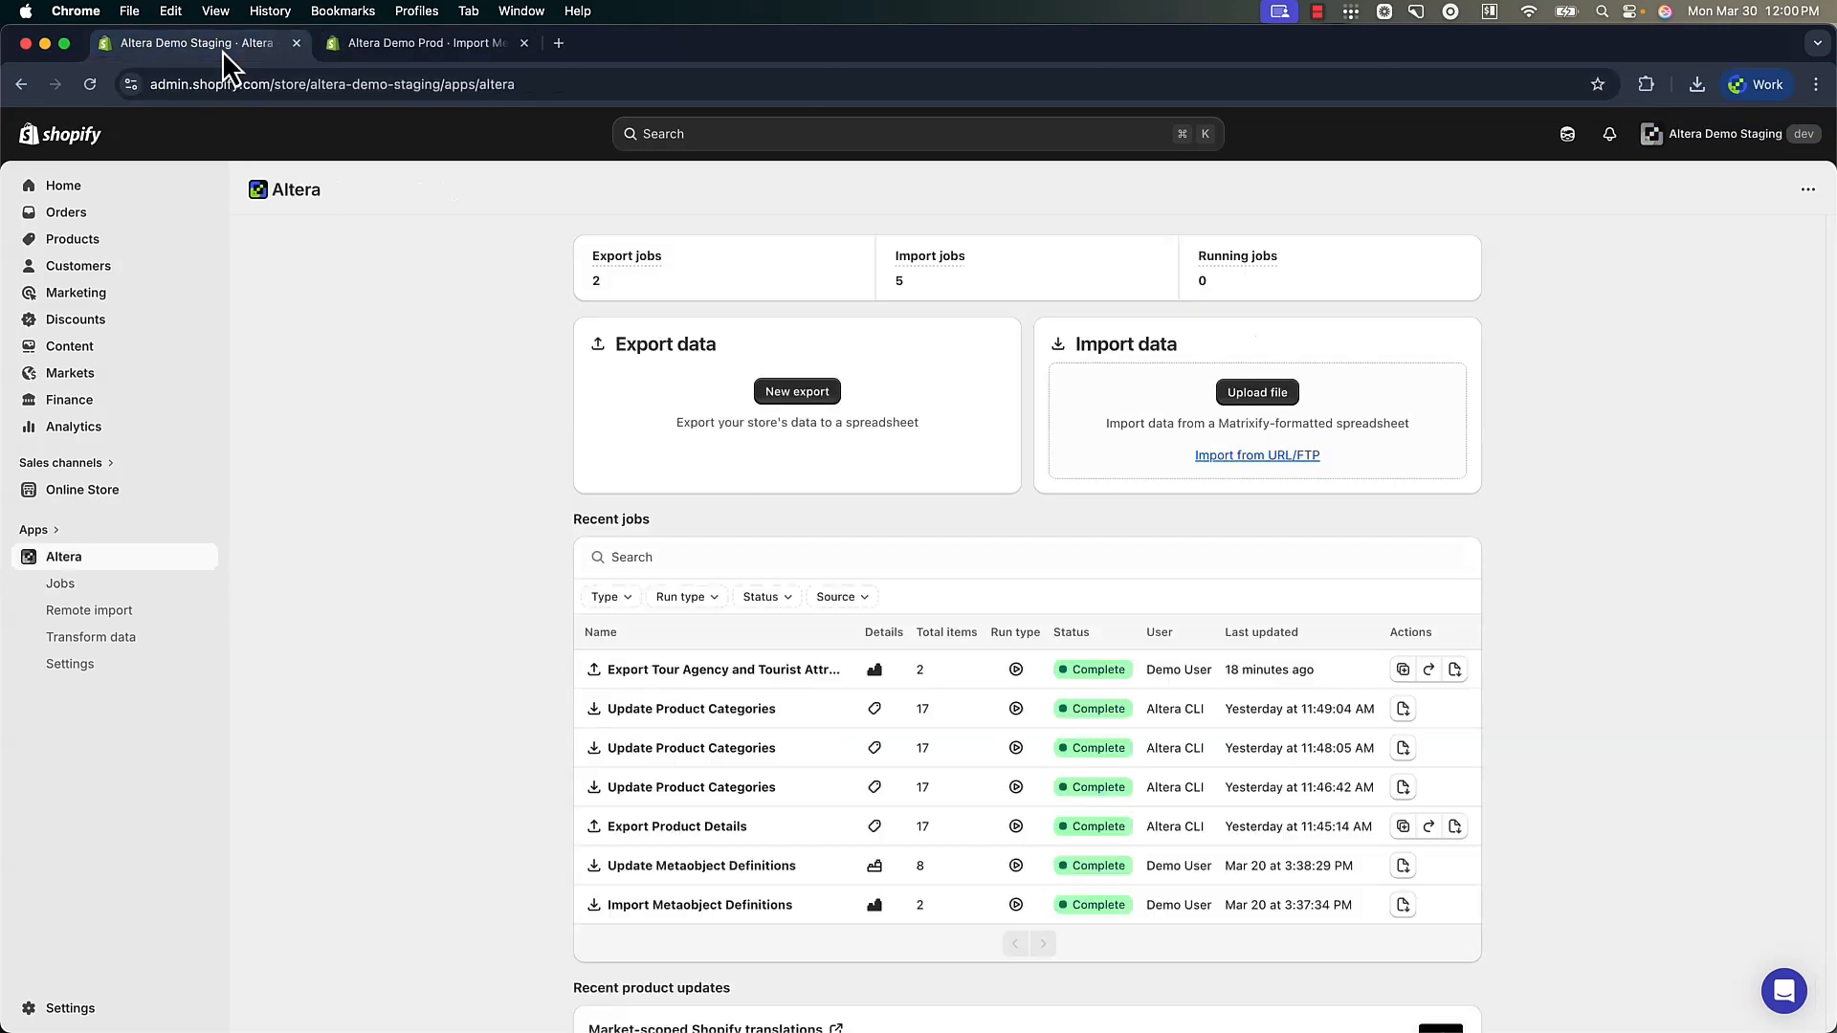
left_click(776, 394)
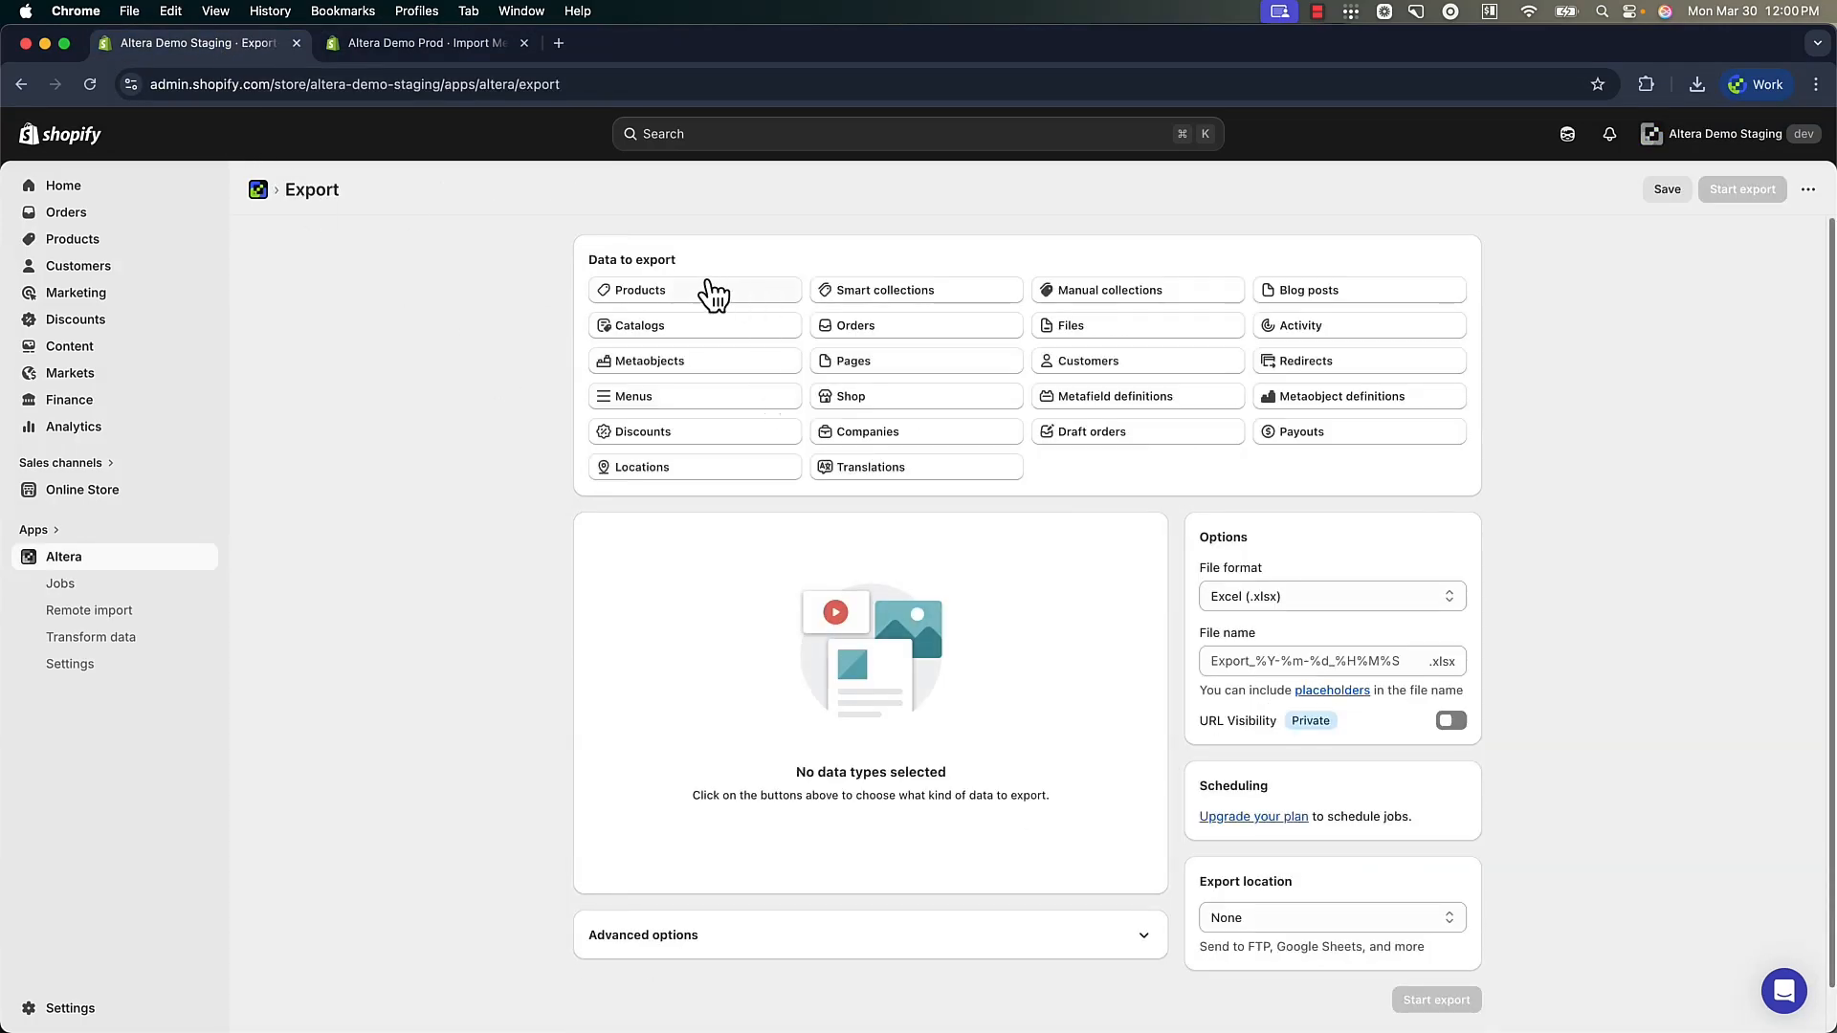
left_click(737, 373)
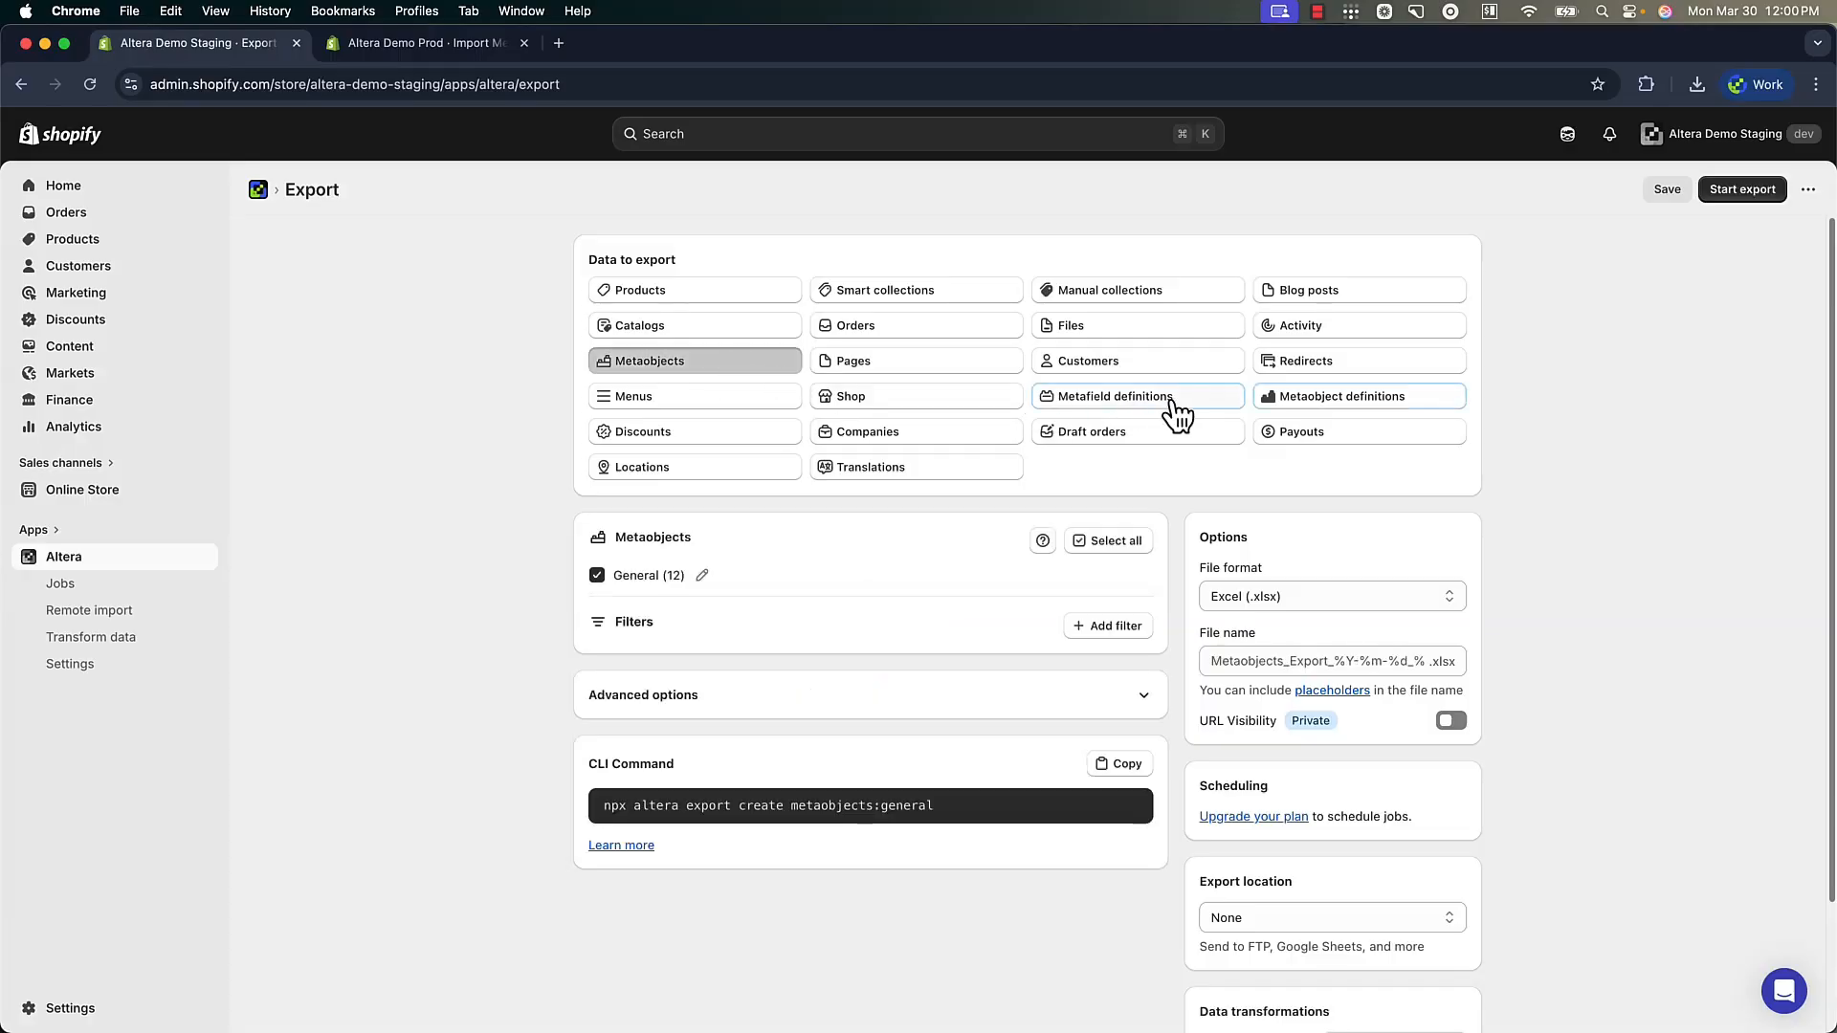
left_click(1341, 407)
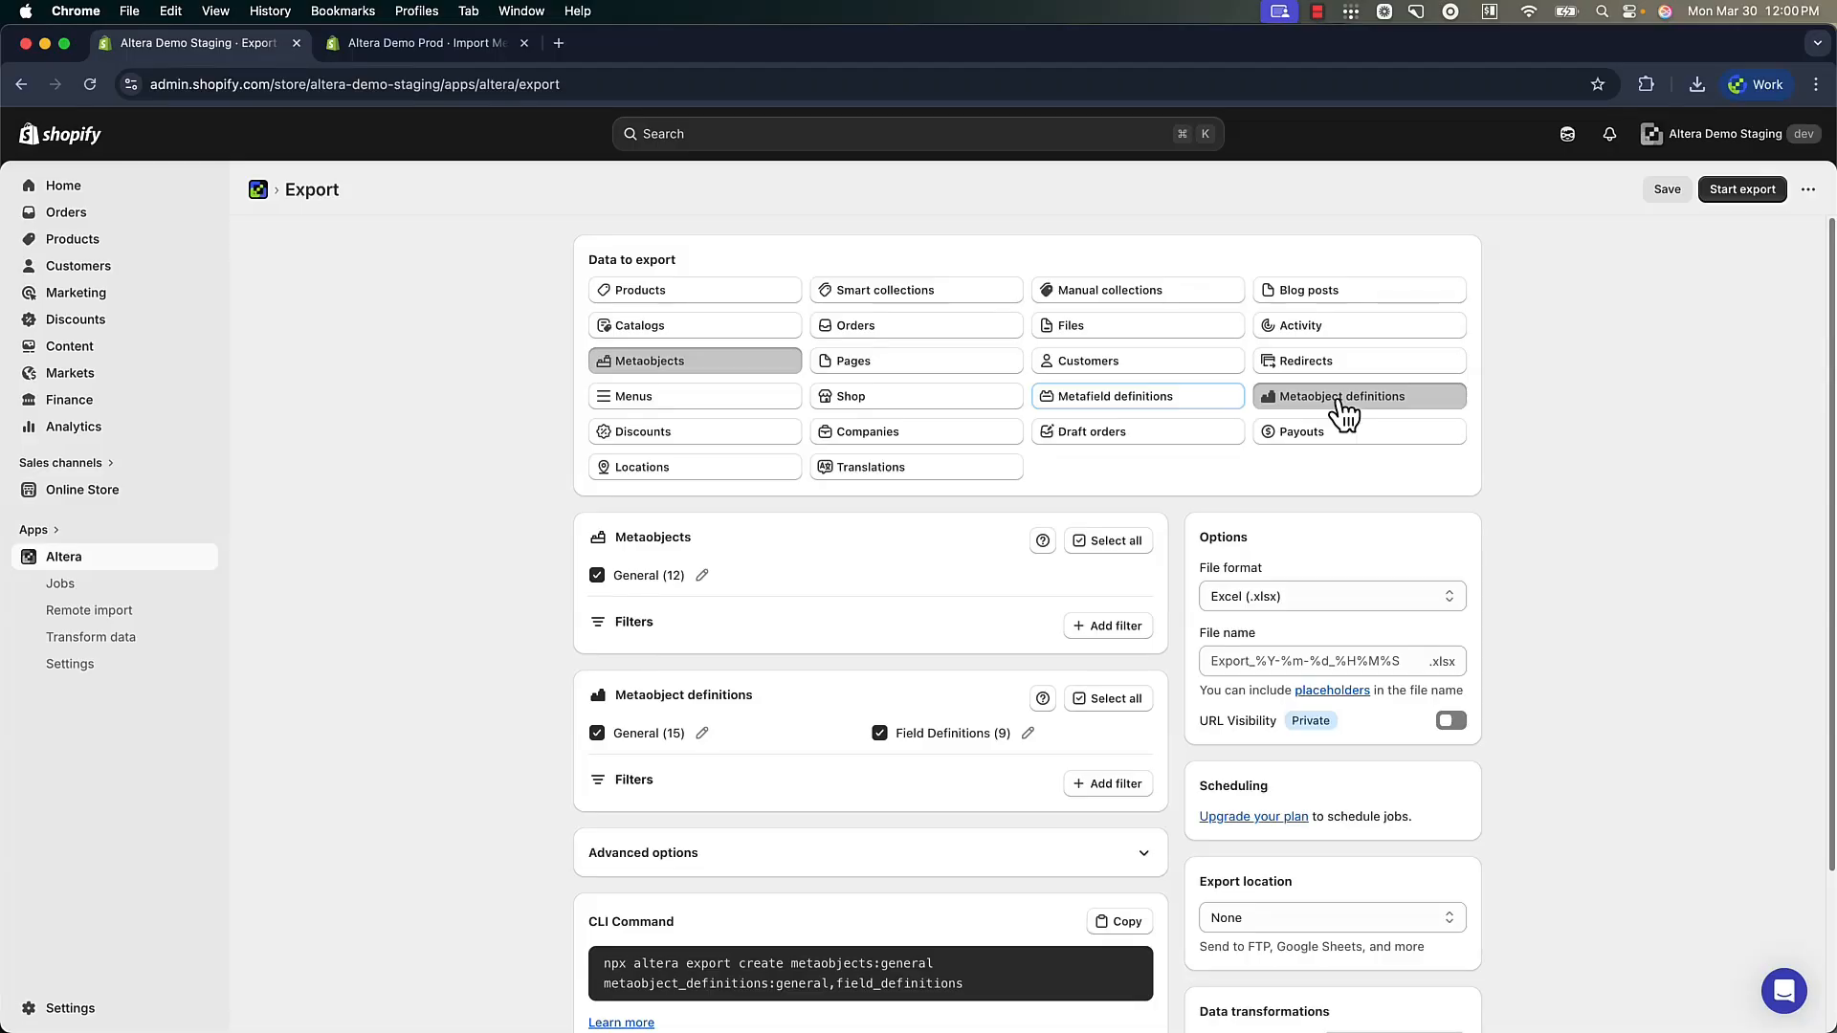
left_click(746, 292)
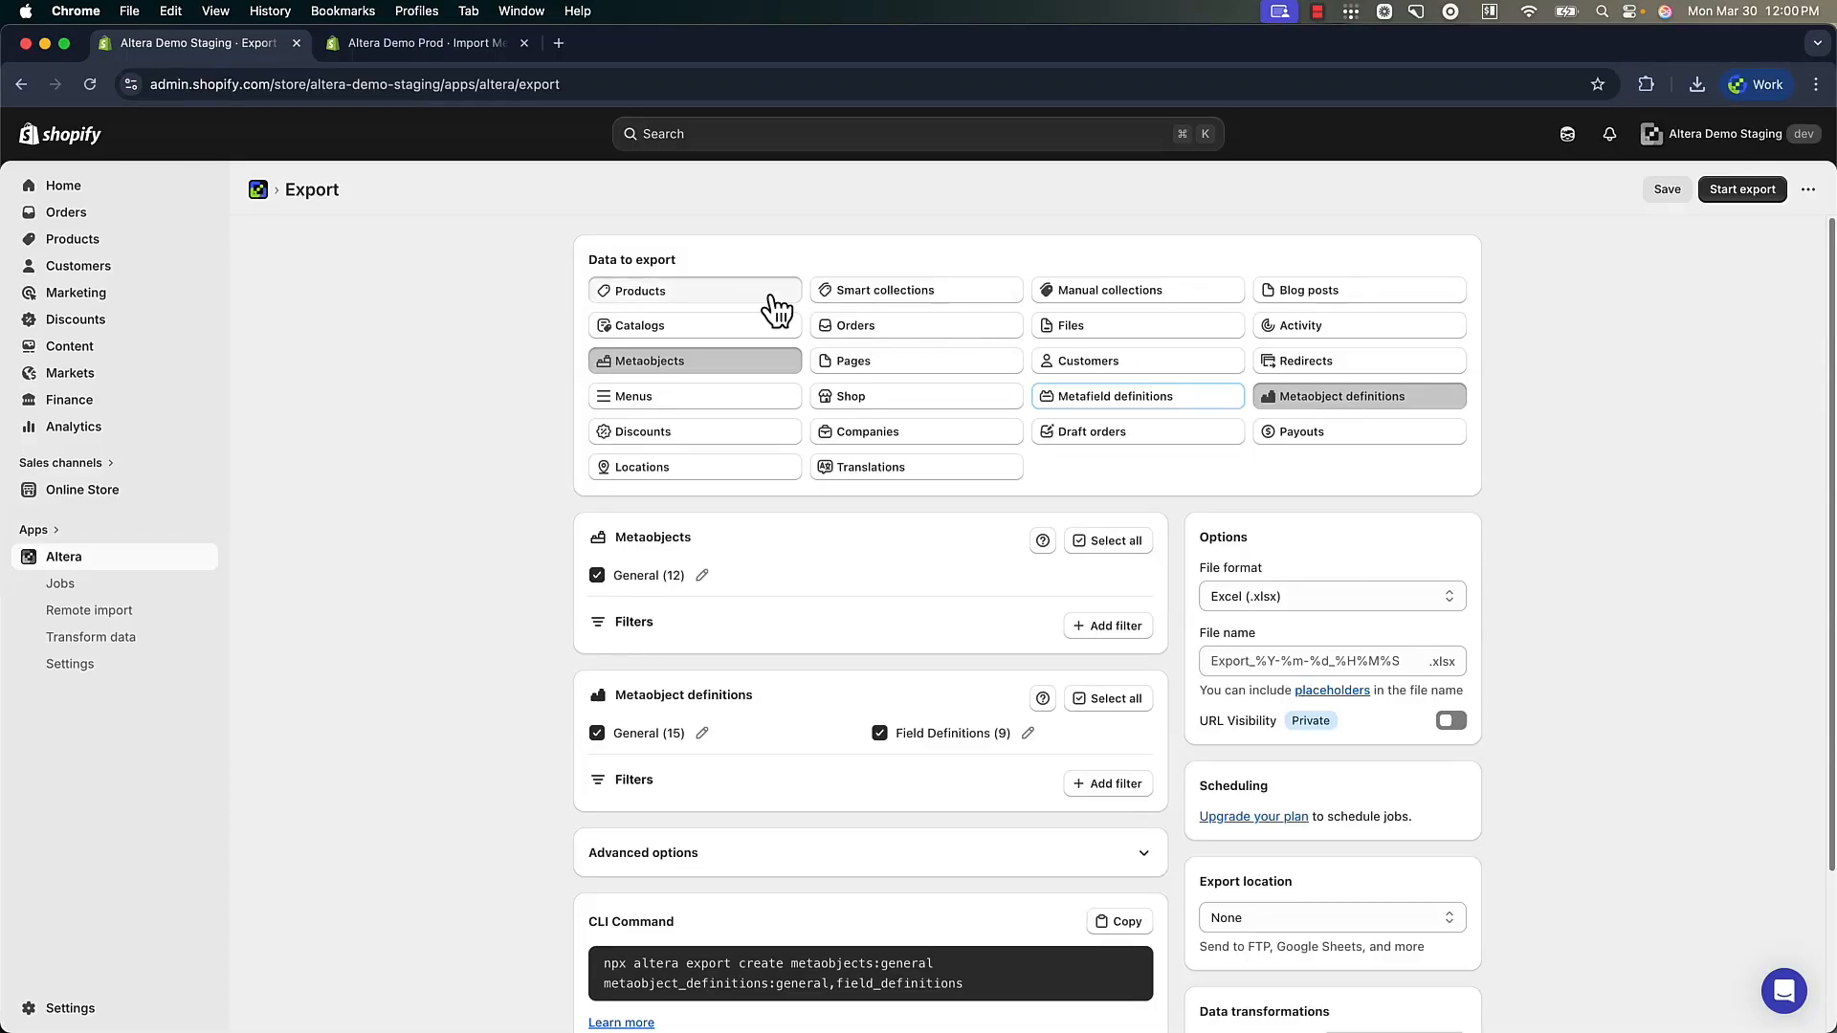
left_click(907, 292)
left_click(1062, 306)
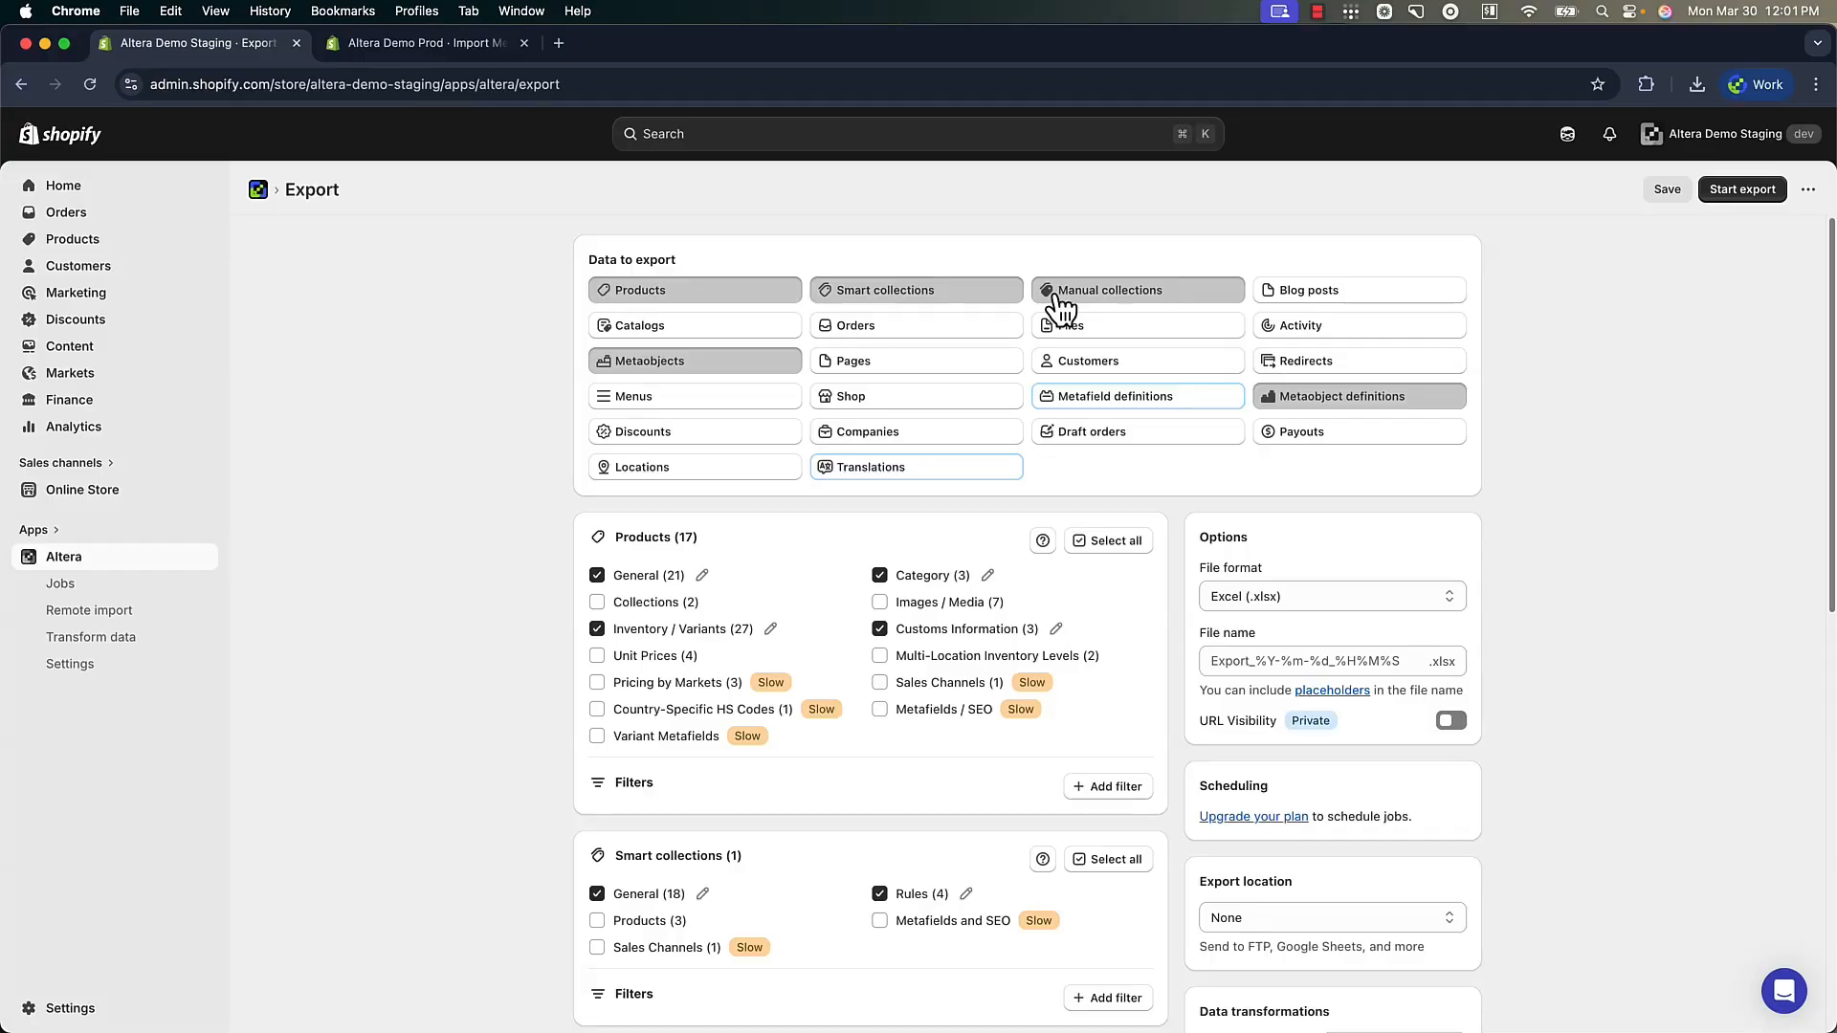
Step: Run the combined export and download its output, enlarging the resulting Excel workbook for viewing
left_click(1753, 197)
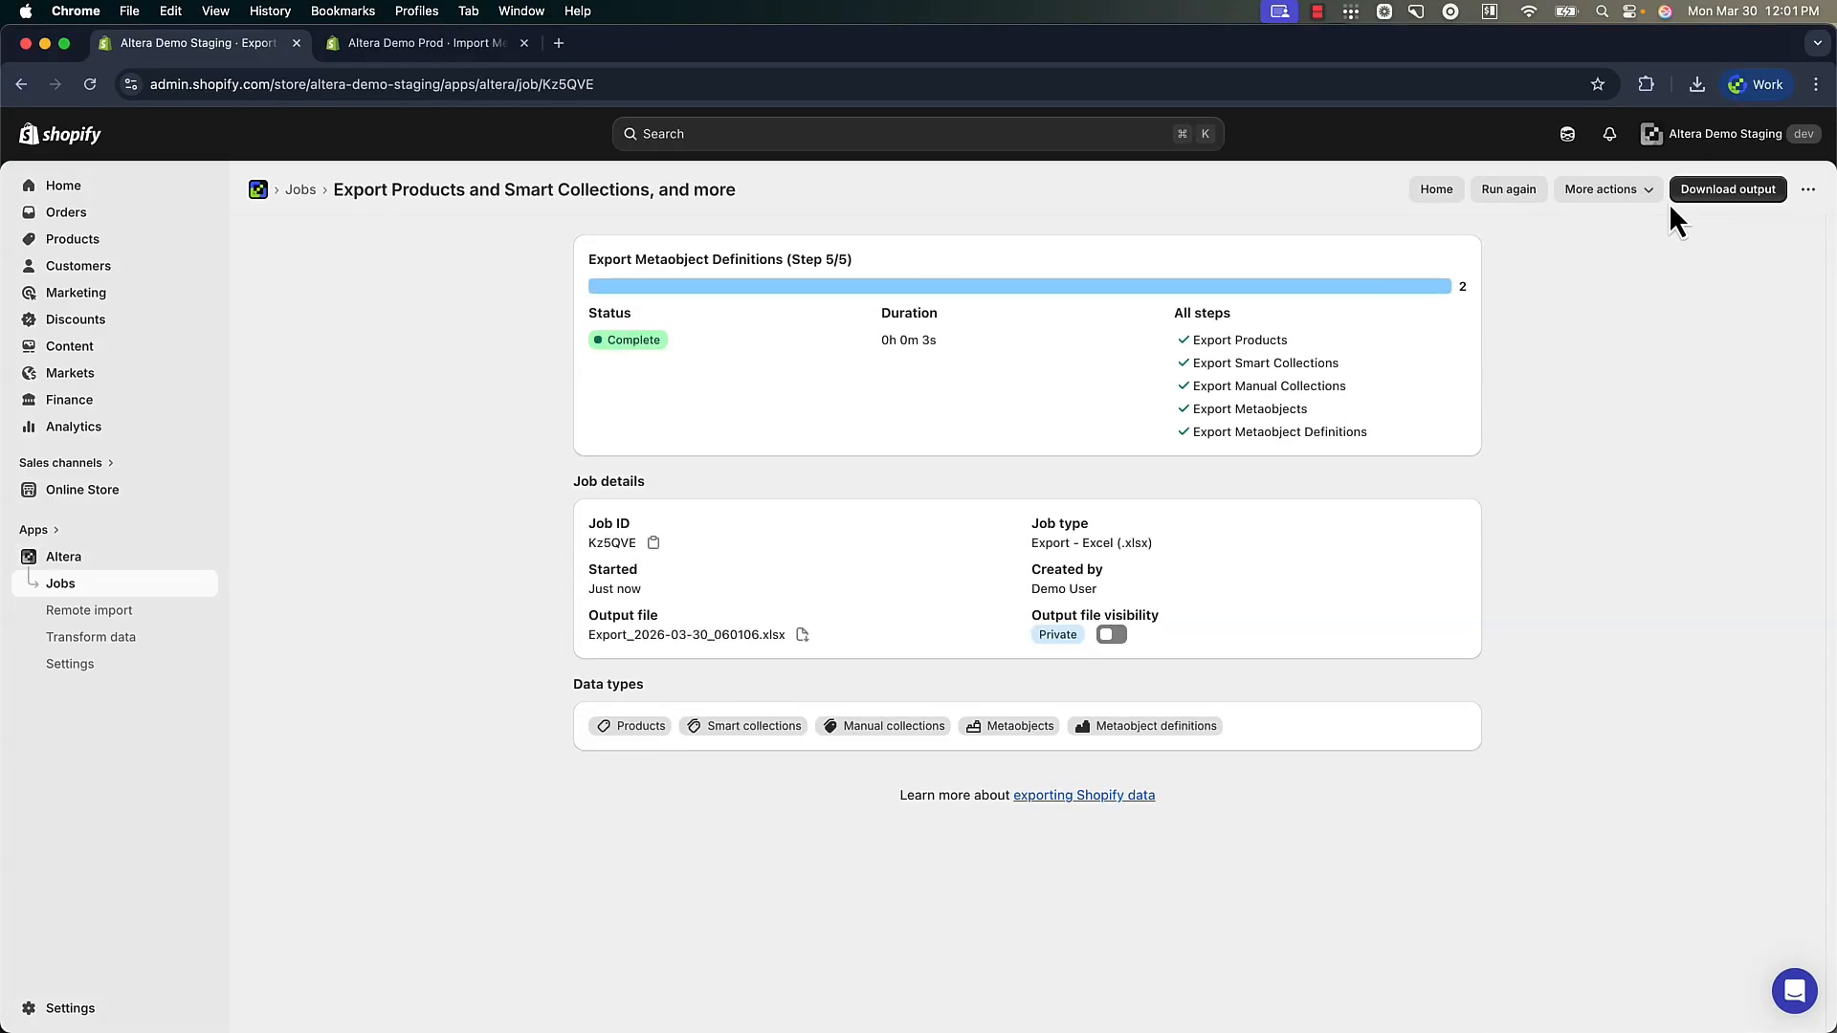
left_click(1694, 195)
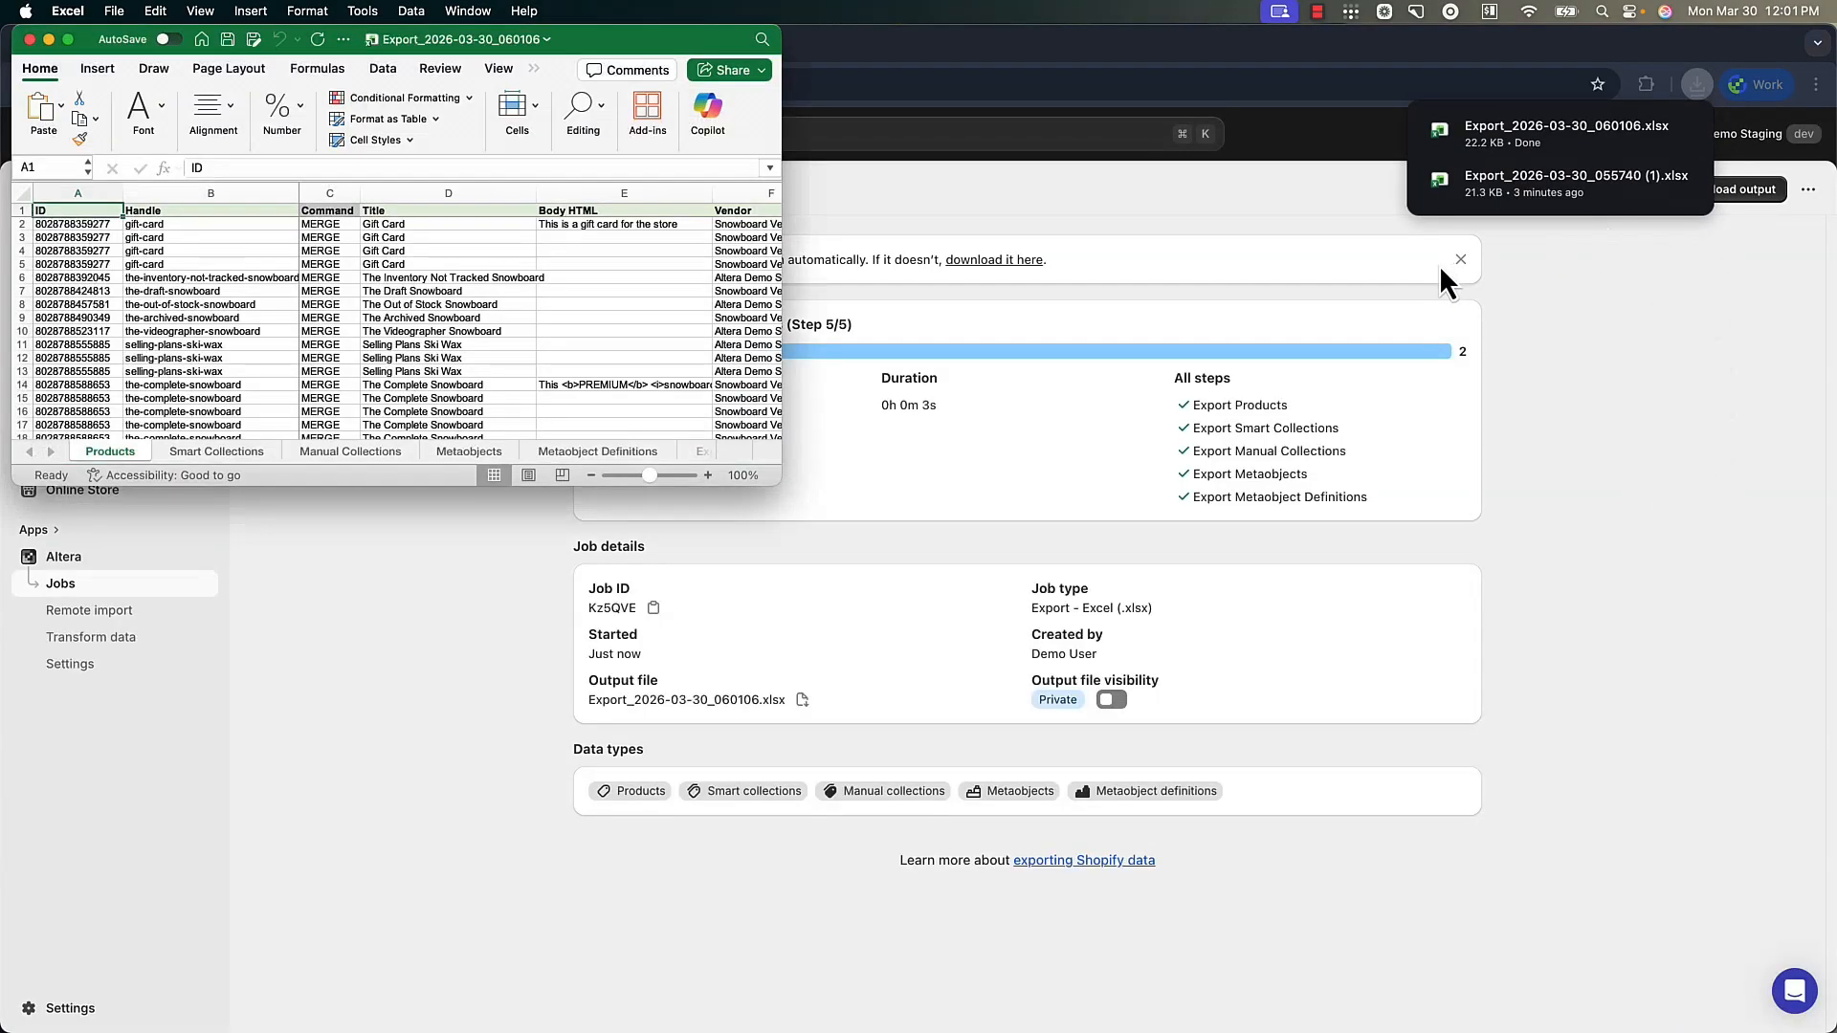
double_click(651, 43)
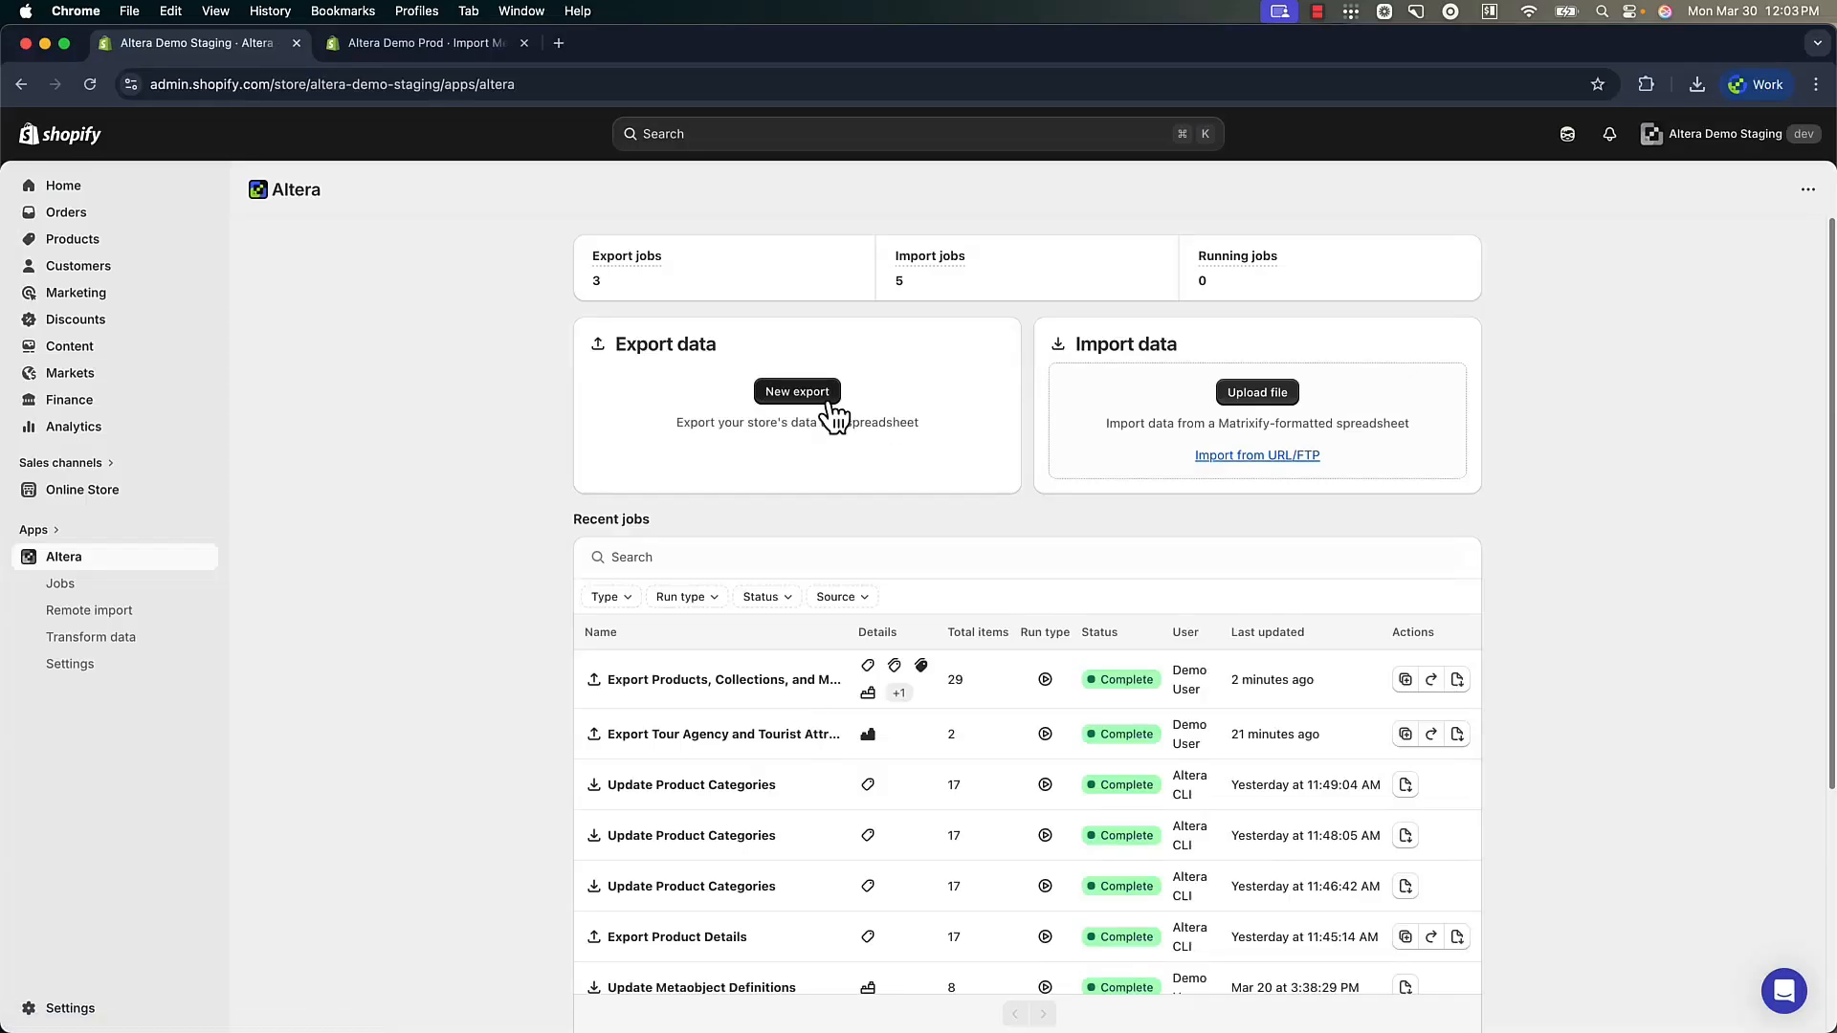
Step: View the data types offered for a new staging export, and return to the Altera home page of the Altera Demo Prod store
left_click(808, 397)
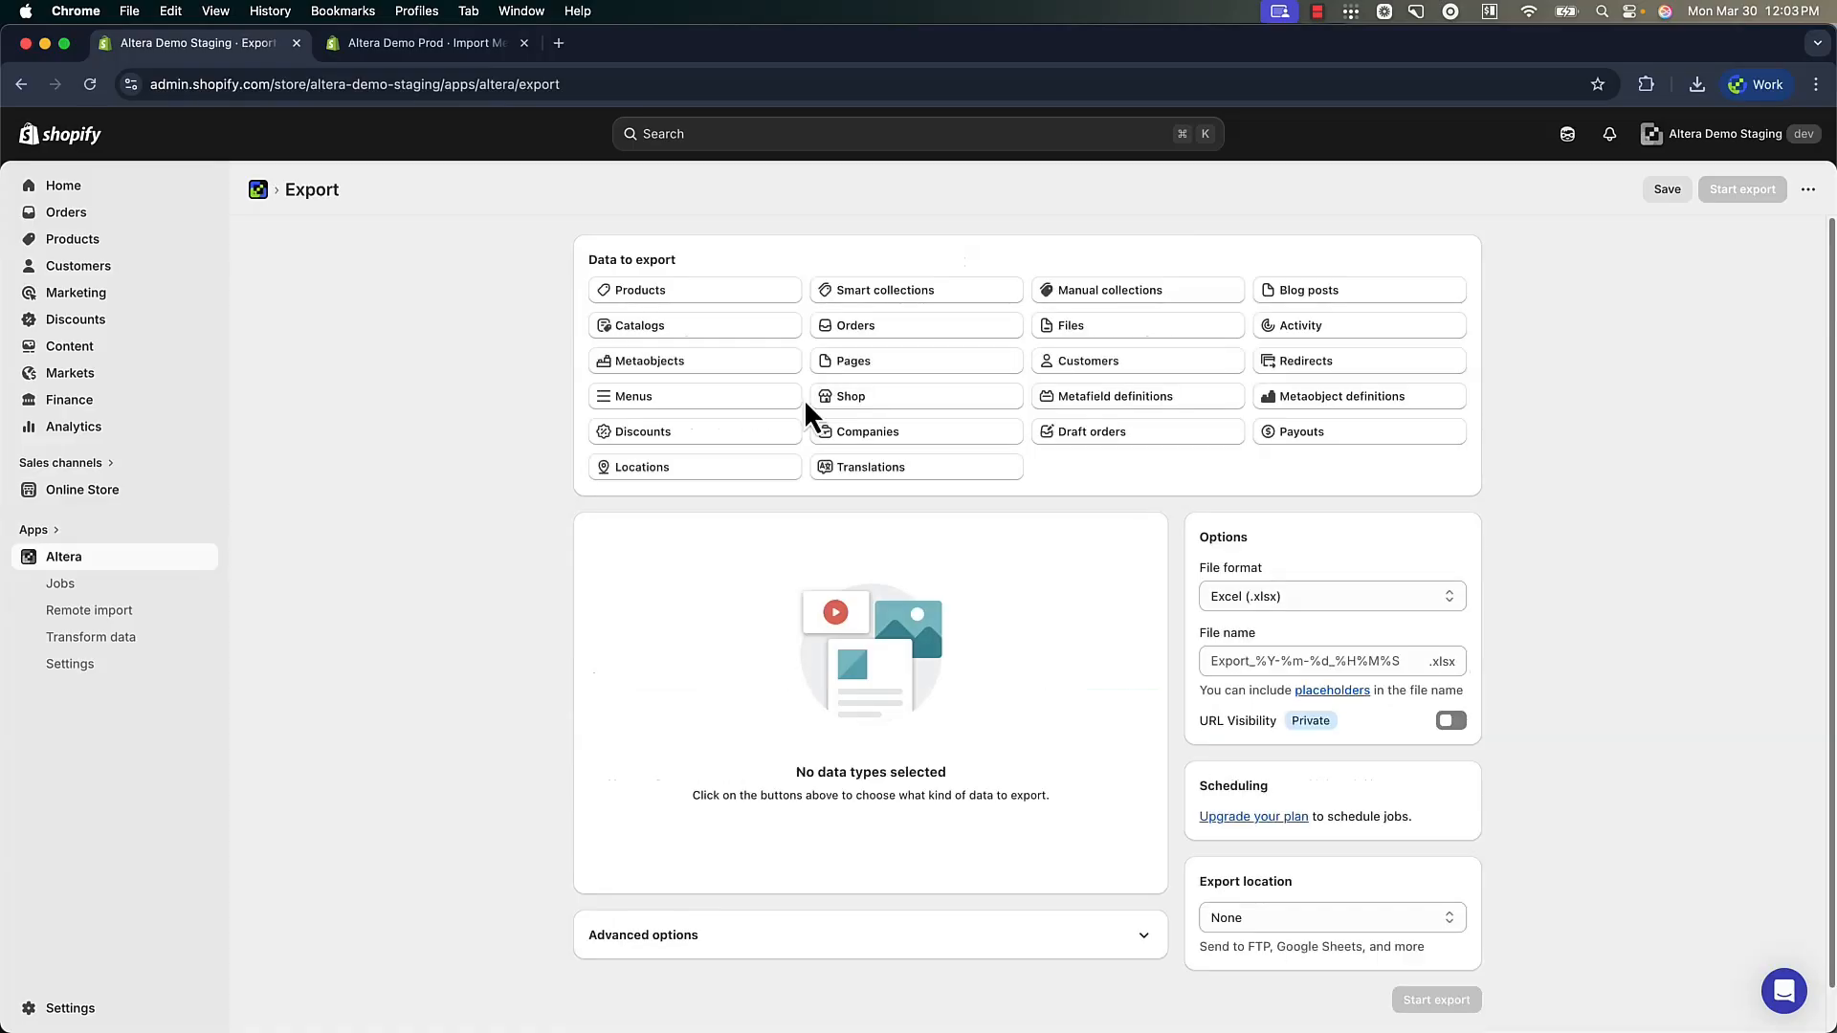
left_click(439, 50)
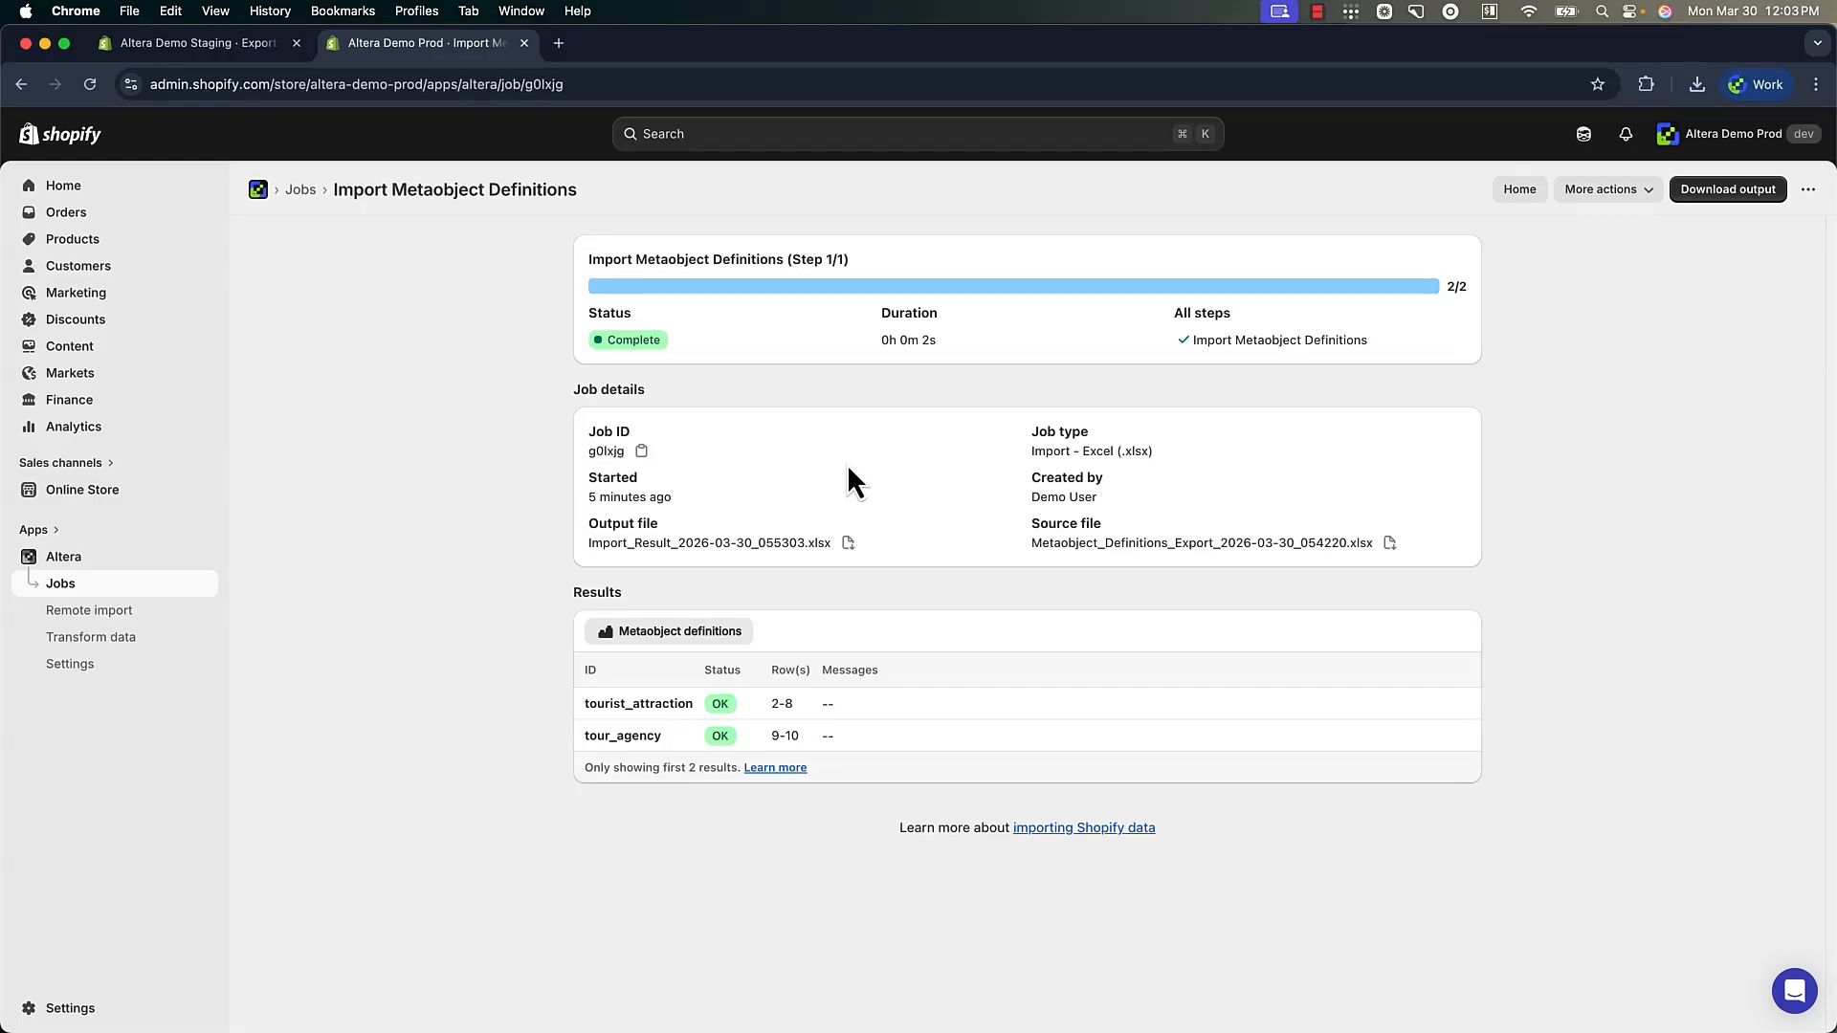
left_click(59, 561)
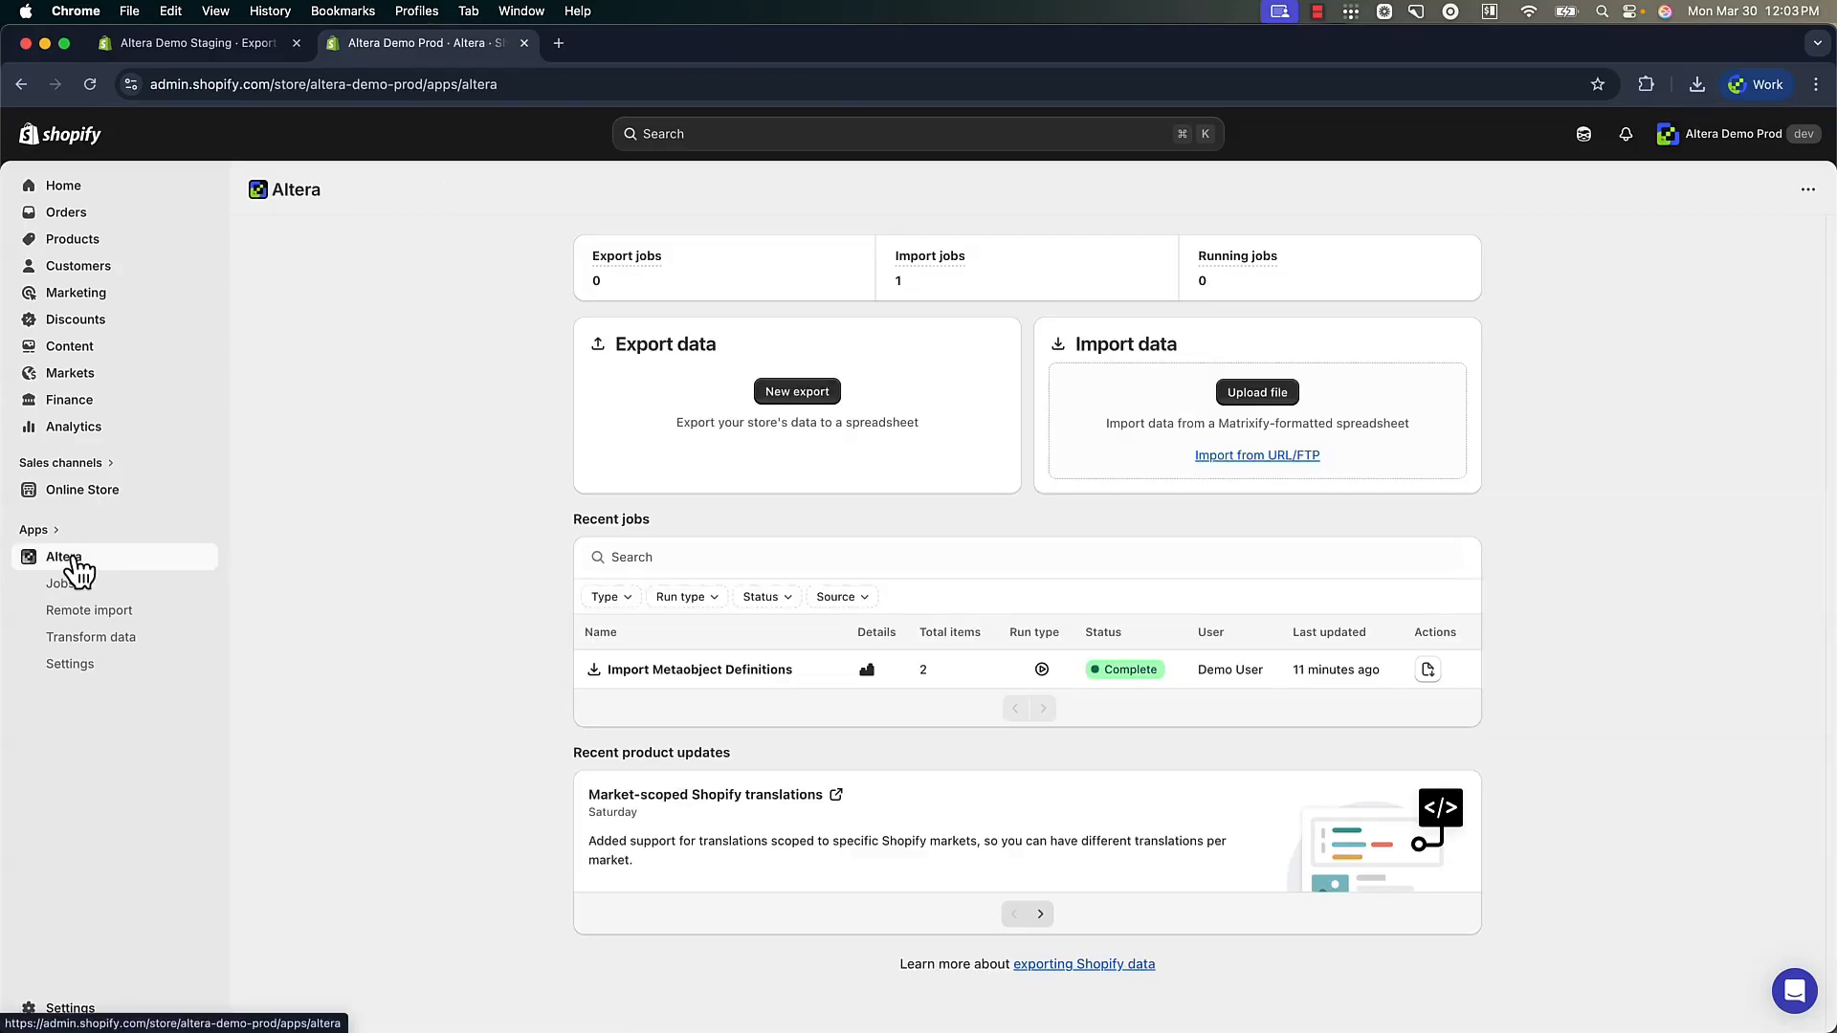